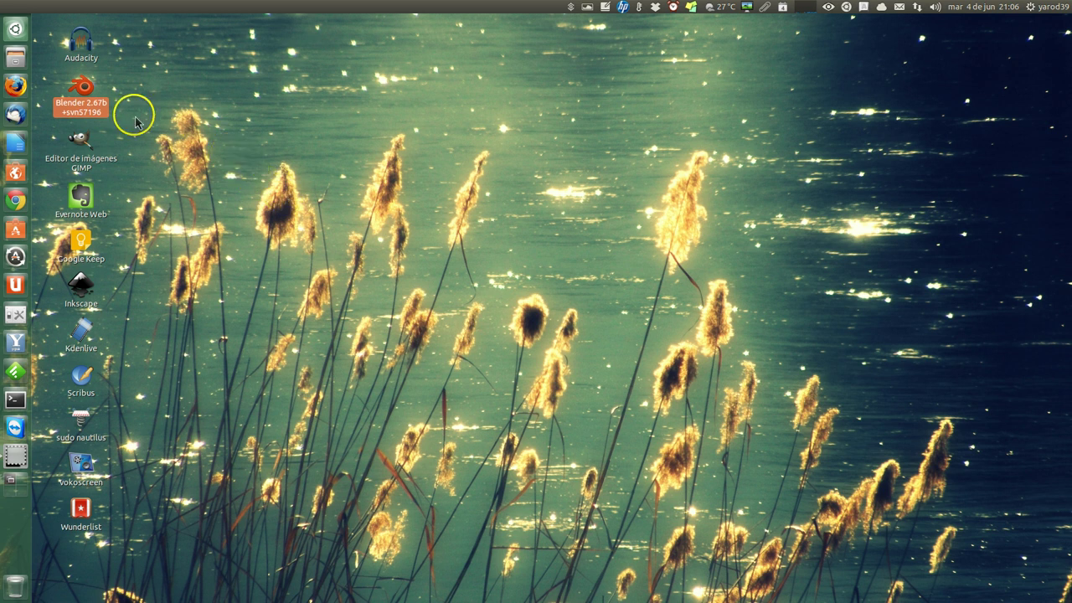
Start Blender 2.67b from its Ubuntu desktop icon
double_click(87, 95)
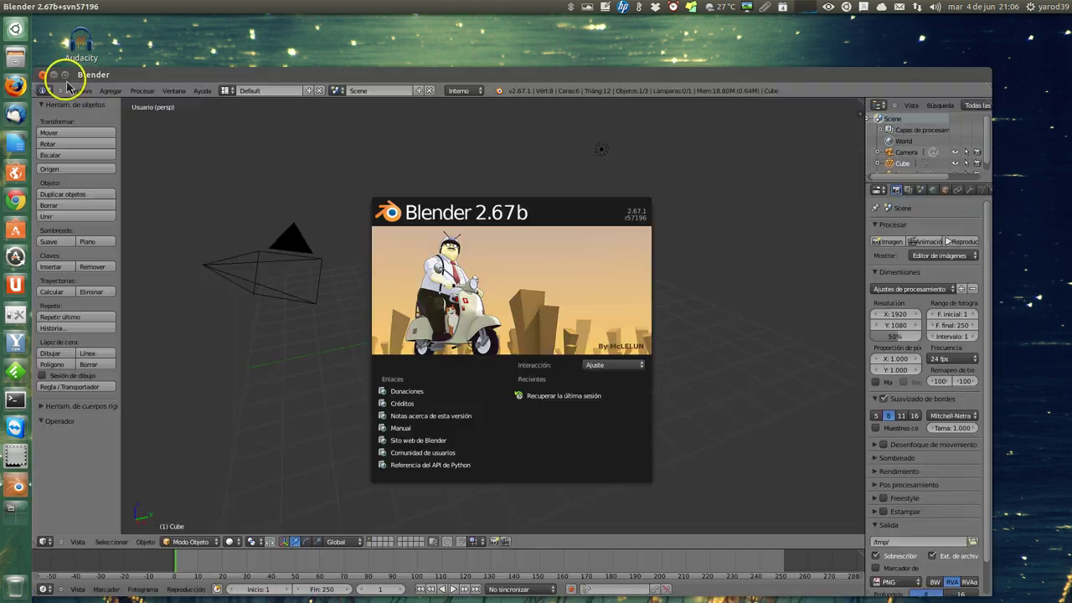
Maximize the Blender window and browse the Interacción presets, leaving the preset unchanged
click(66, 75)
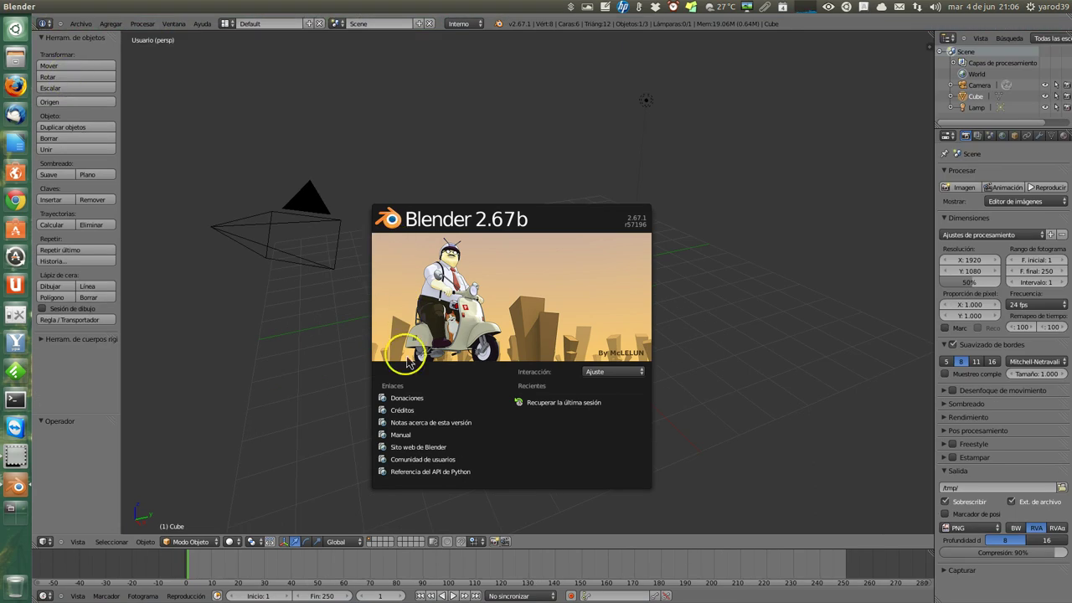
click(403, 434)
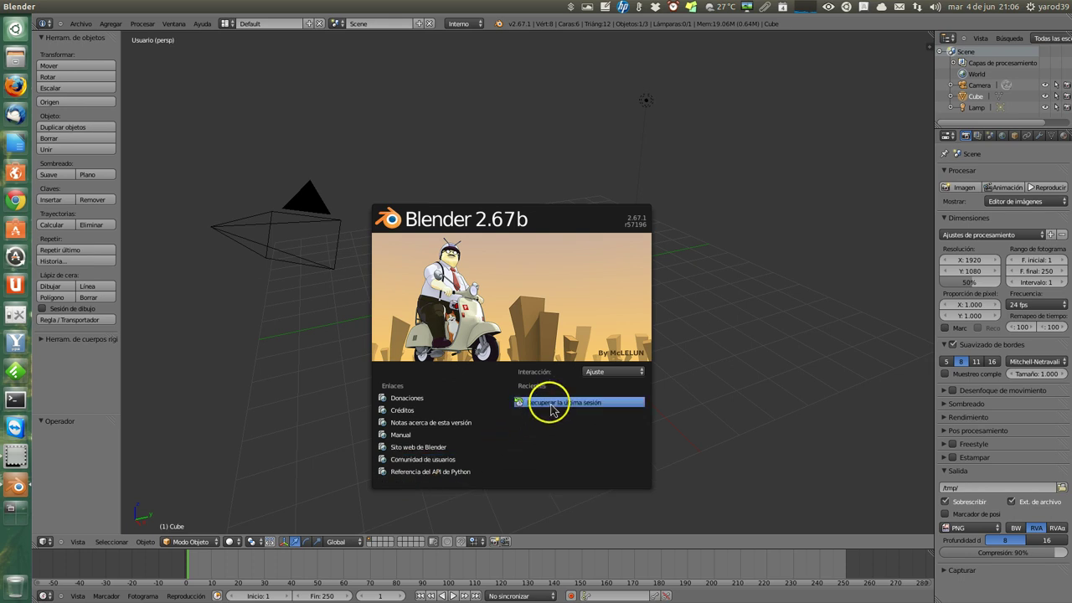
click(643, 374)
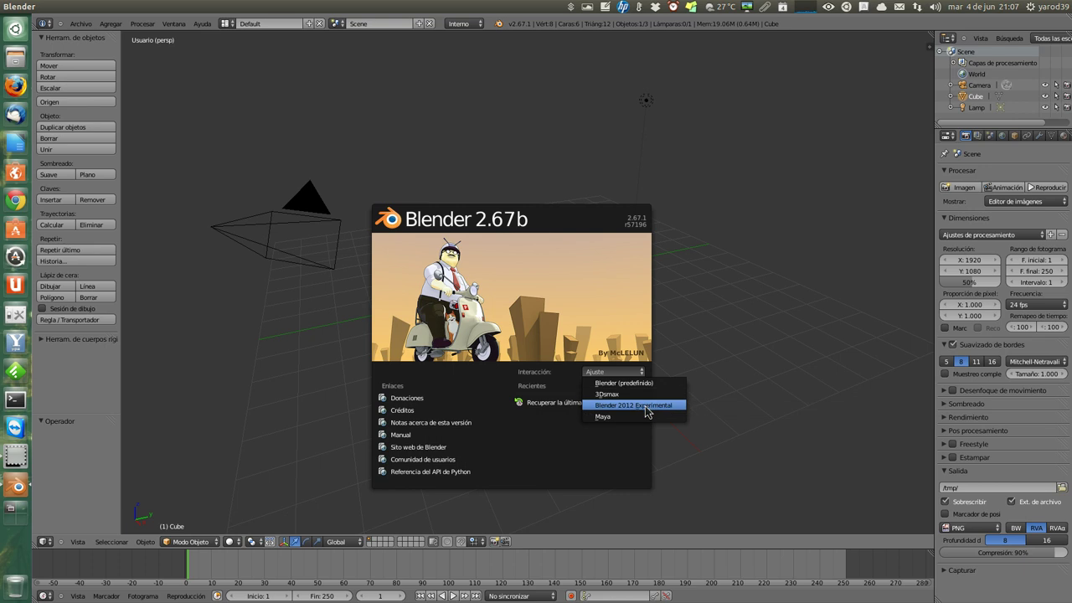
drag(645, 411, 645, 421)
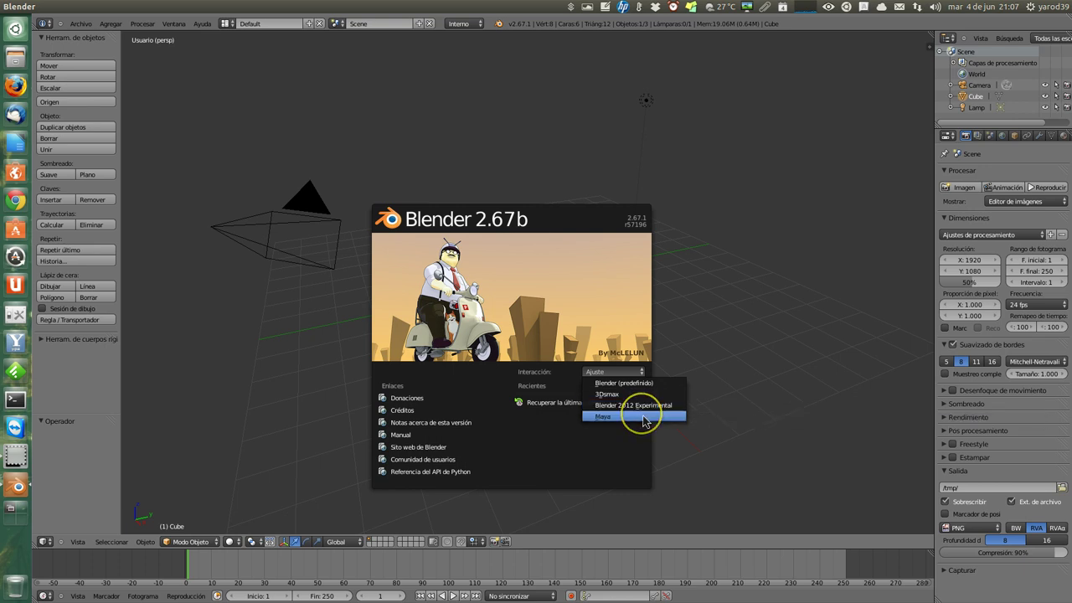
click(645, 374)
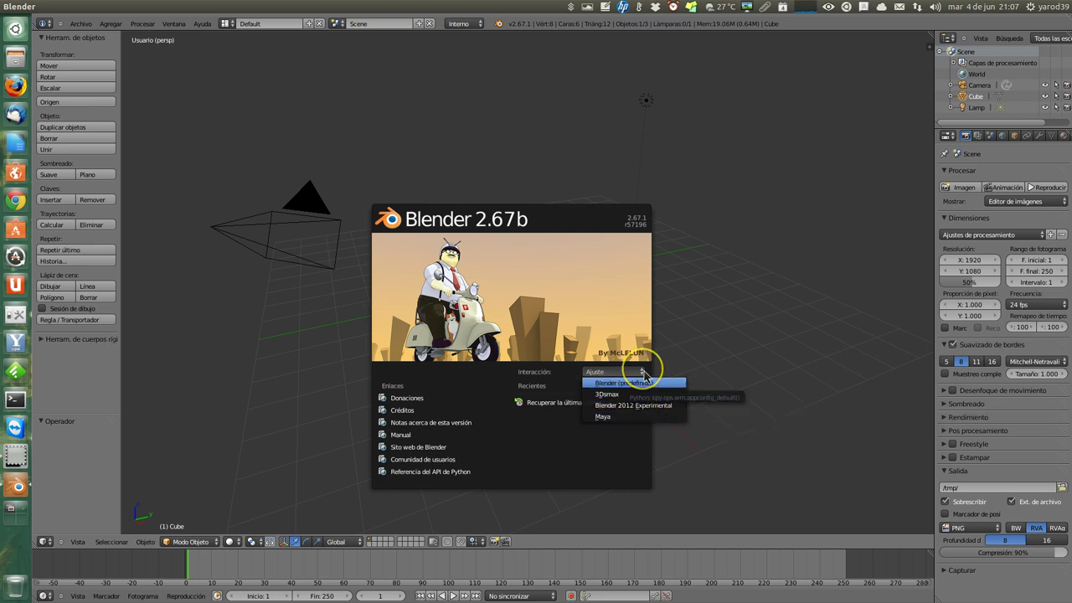
click(645, 375)
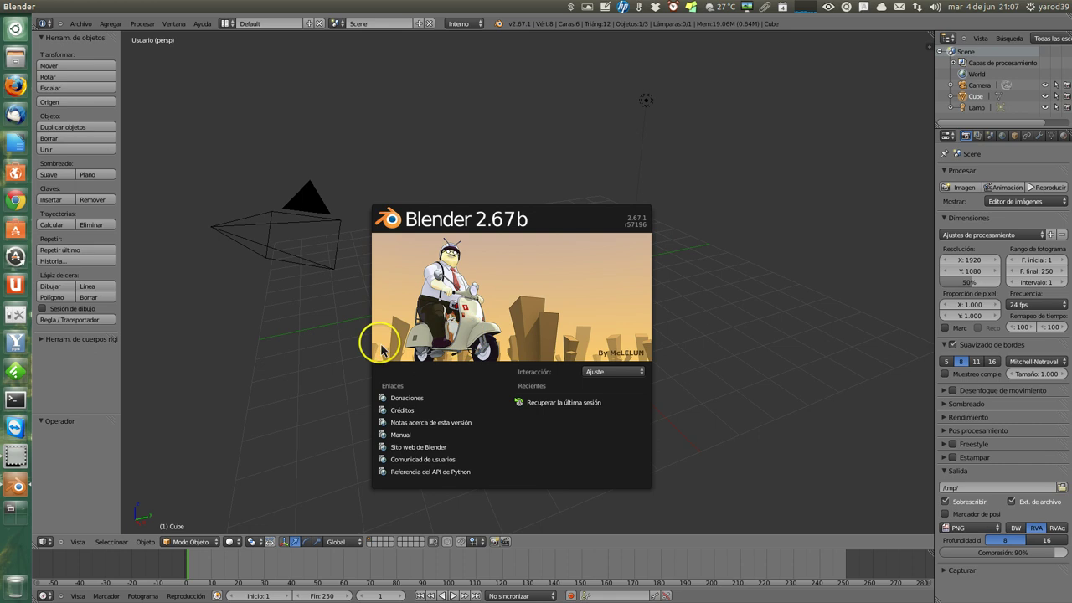
Close the splash screen and place the 3D cursor on an empty floor spot
click(339, 358)
right_click(350, 363)
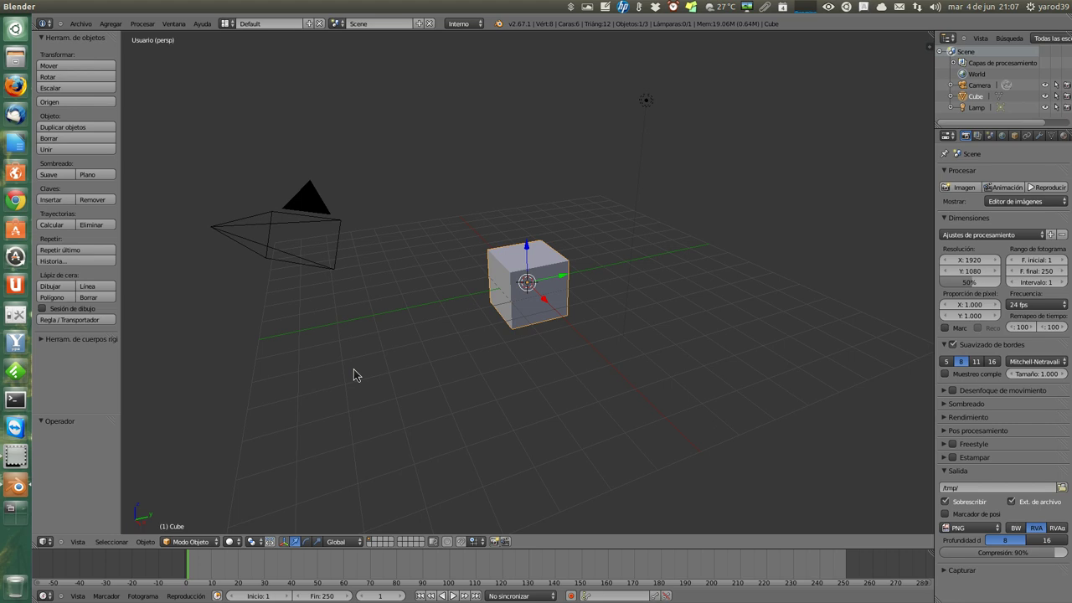
click(306, 233)
click(306, 257)
click(310, 204)
click(387, 340)
Move the cube up and back down along Z to 0.412, then slide it along X
click(528, 265)
drag(528, 265, 536, 229)
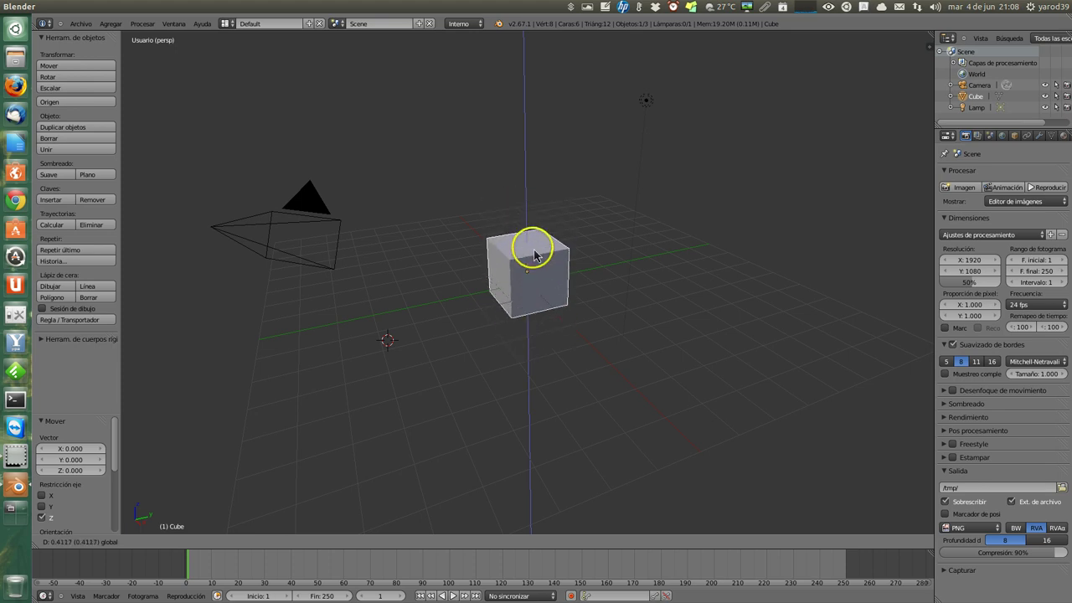
drag(536, 230, 536, 255)
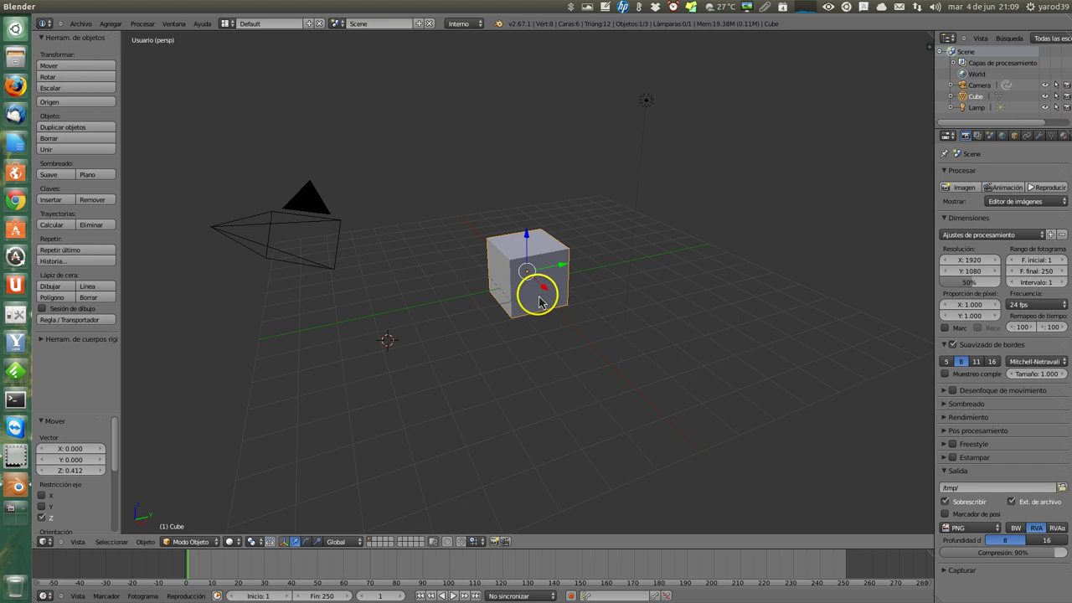
mouse_move(543, 286)
mouse_down()
mouse_move(595, 354)
mouse_move(522, 257)
mouse_move(528, 291)
mouse_move(574, 358)
mouse_move(514, 280)
mouse_move(537, 304)
mouse_up()
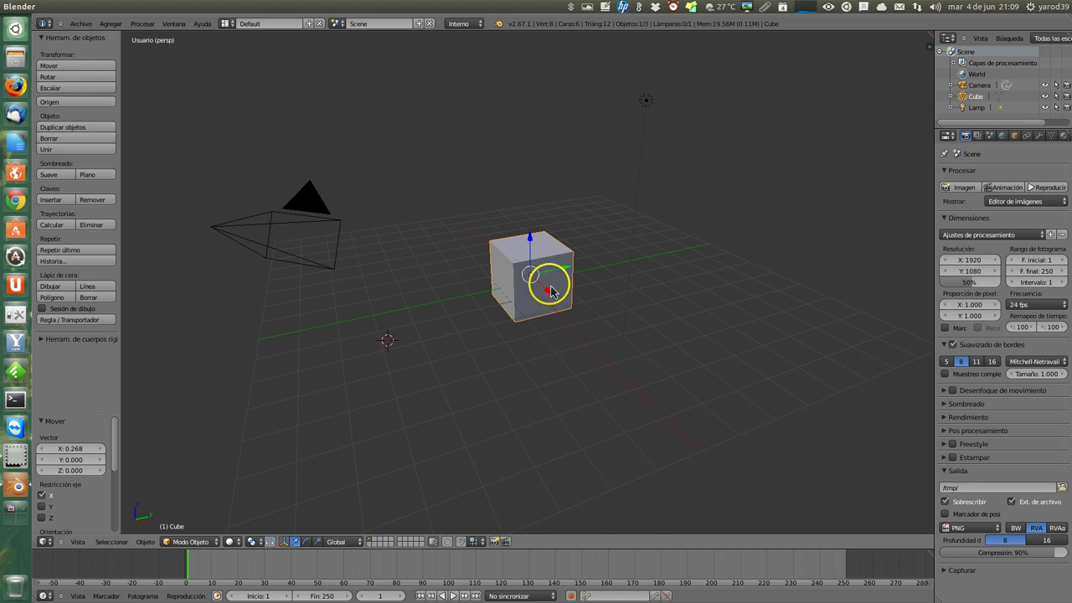
Slide the cube along Y until it settles at a 0.147 offset
drag(545, 270, 620, 265)
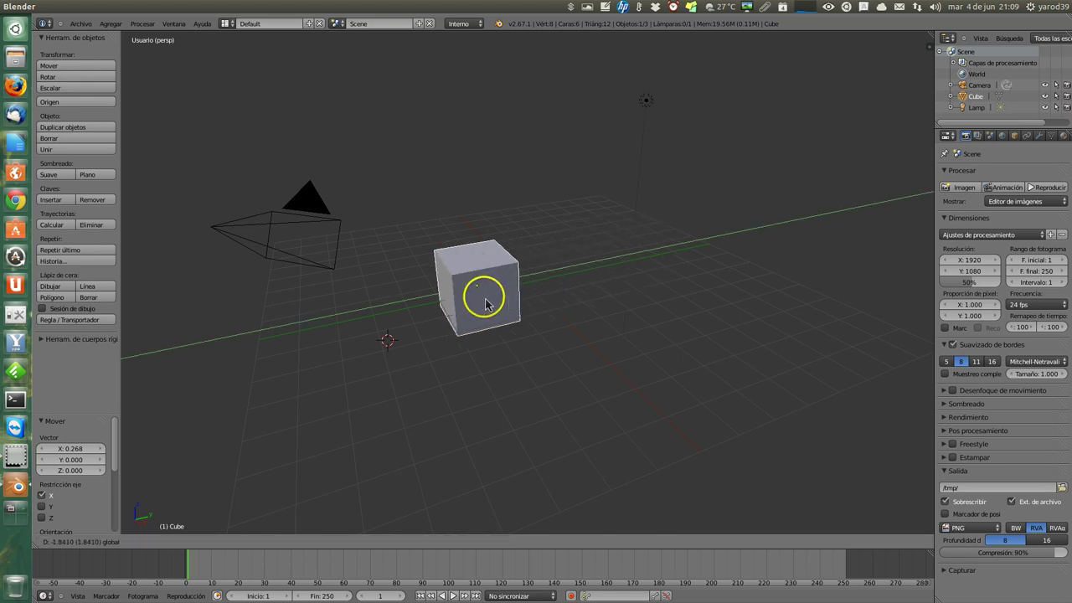
click(578, 293)
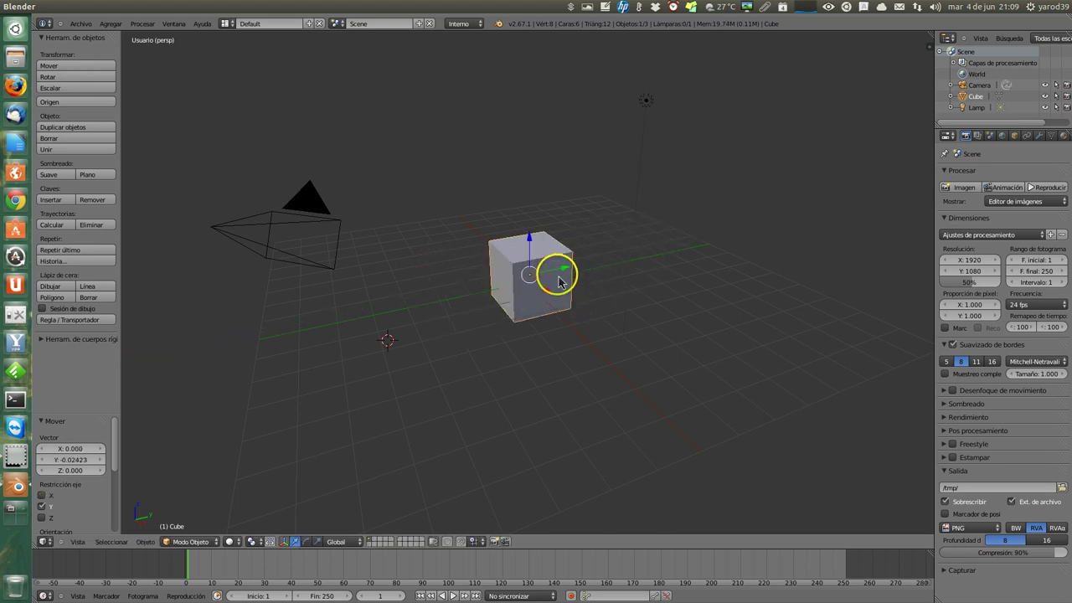
drag(559, 273, 562, 279)
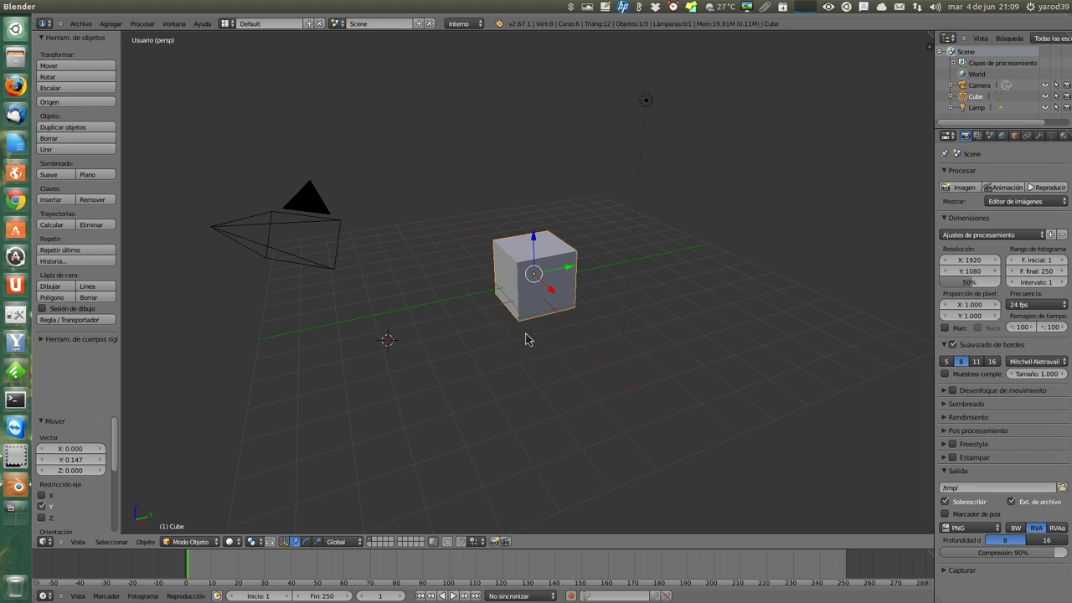
mouse_move(525, 339)
middle_down()
mouse_move(450, 343)
mouse_move(349, 306)
mouse_move(274, 304)
mouse_move(257, 223)
mouse_move(276, 218)
mouse_move(321, 242)
mouse_move(388, 349)
mouse_move(422, 373)
mouse_move(475, 393)
mouse_move(536, 352)
mouse_move(564, 307)
mouse_move(545, 328)
mouse_move(517, 318)
mouse_move(522, 333)
middle_up()
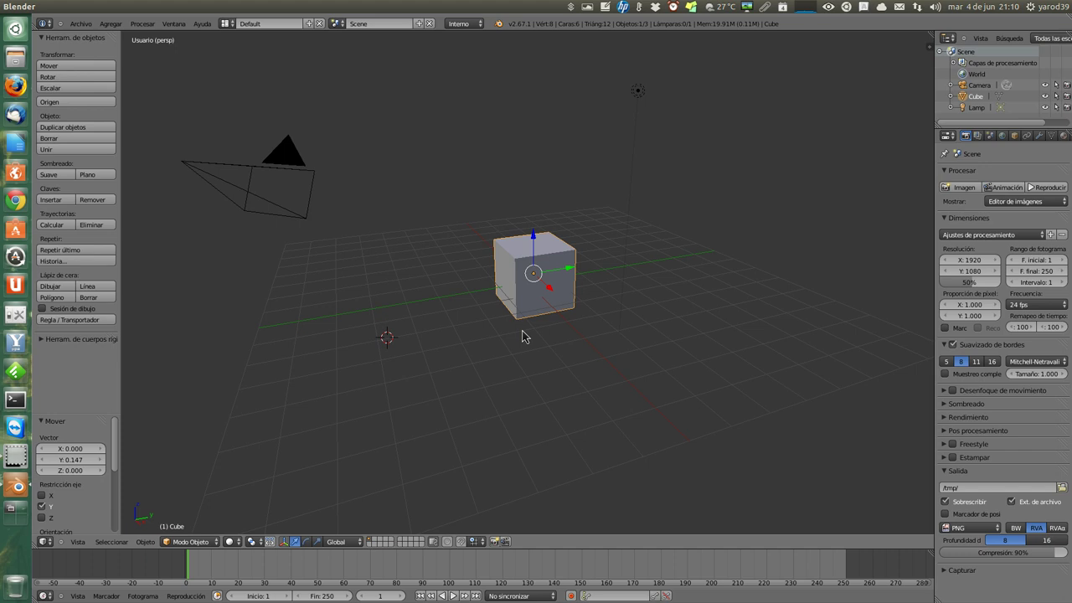
Zoom in on the cube, orbit above it, then zoom out for a higher overview
right_click(562, 323)
scroll(539, 333, up, 2)
scroll(539, 333, up, 3)
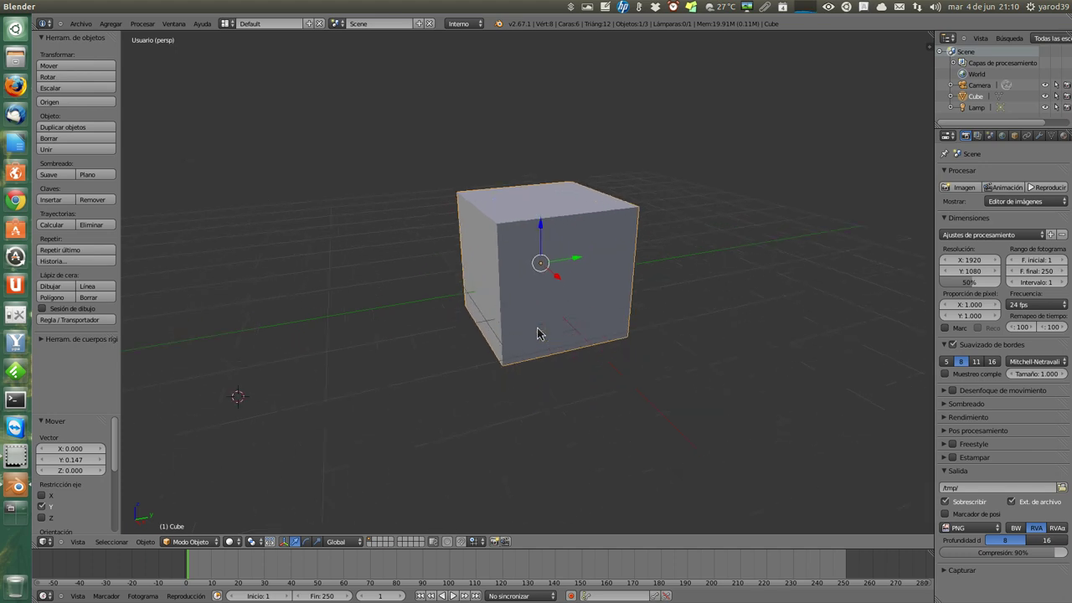
scroll(539, 333, up, 2)
scroll(538, 332, up, 2)
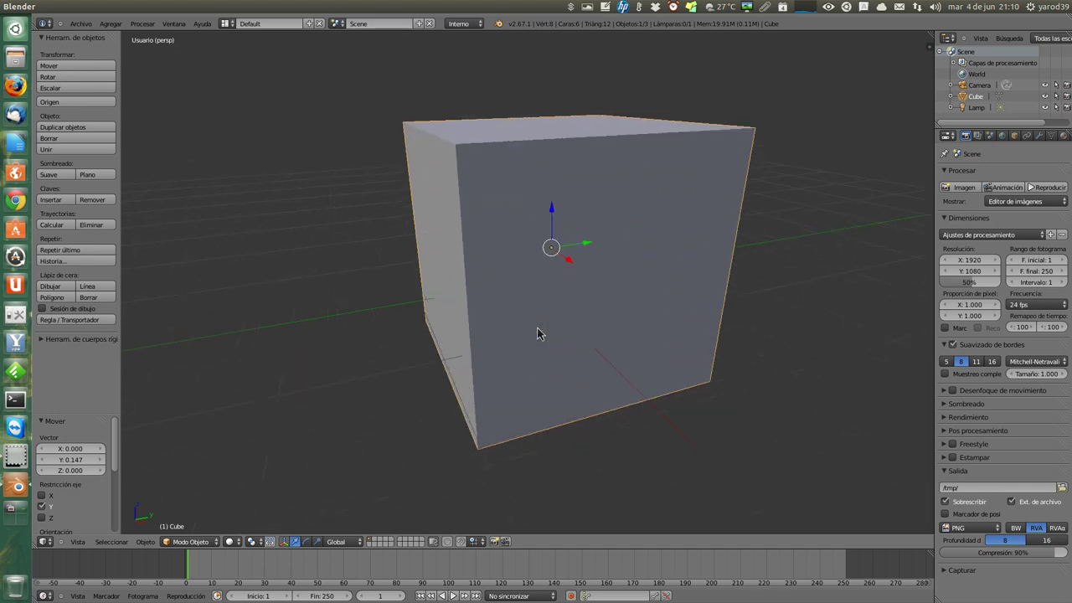
mouse_move(539, 332)
middle_down()
mouse_move(514, 354)
mouse_move(478, 359)
mouse_move(424, 318)
mouse_move(388, 265)
mouse_move(391, 306)
mouse_move(441, 342)
mouse_move(493, 355)
mouse_move(545, 335)
mouse_move(577, 290)
mouse_move(546, 324)
mouse_move(443, 297)
middle_up()
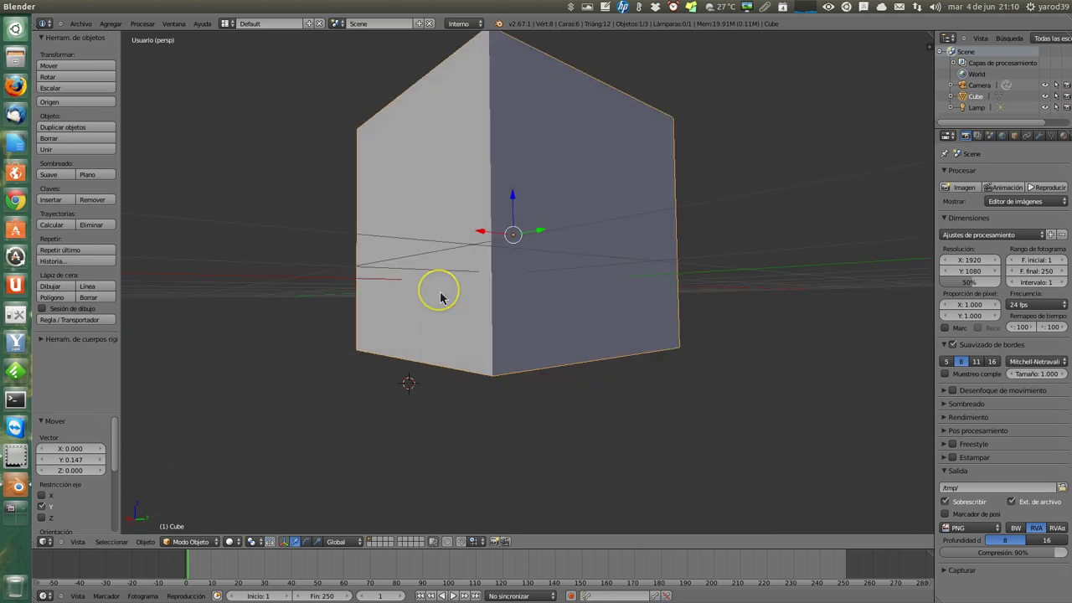
scroll(440, 290, down, 3)
scroll(440, 290, down, 2)
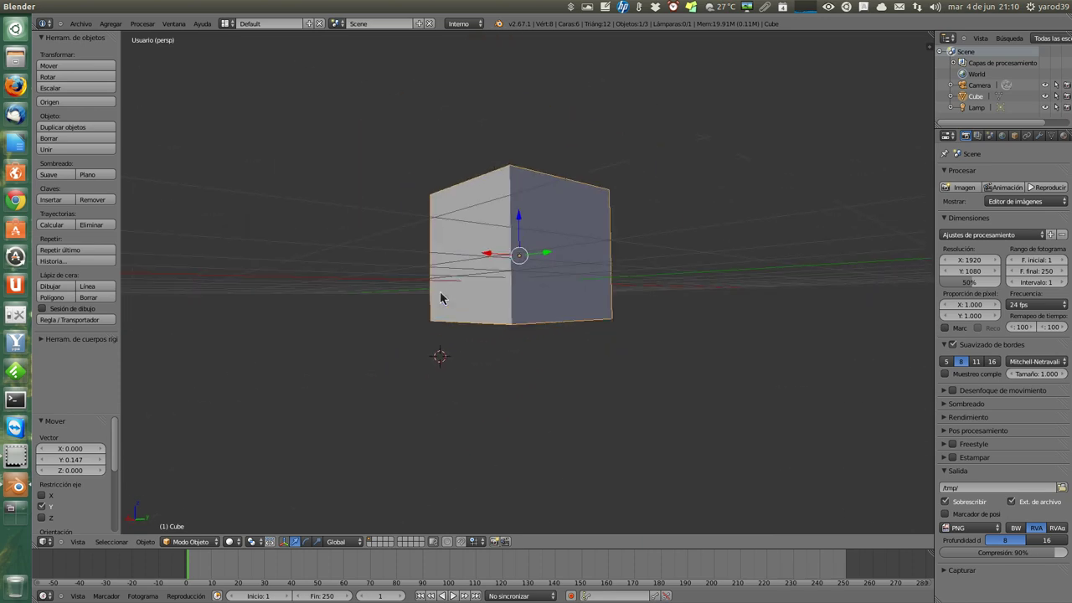
scroll(439, 291, down, 2)
scroll(436, 306, down, 2)
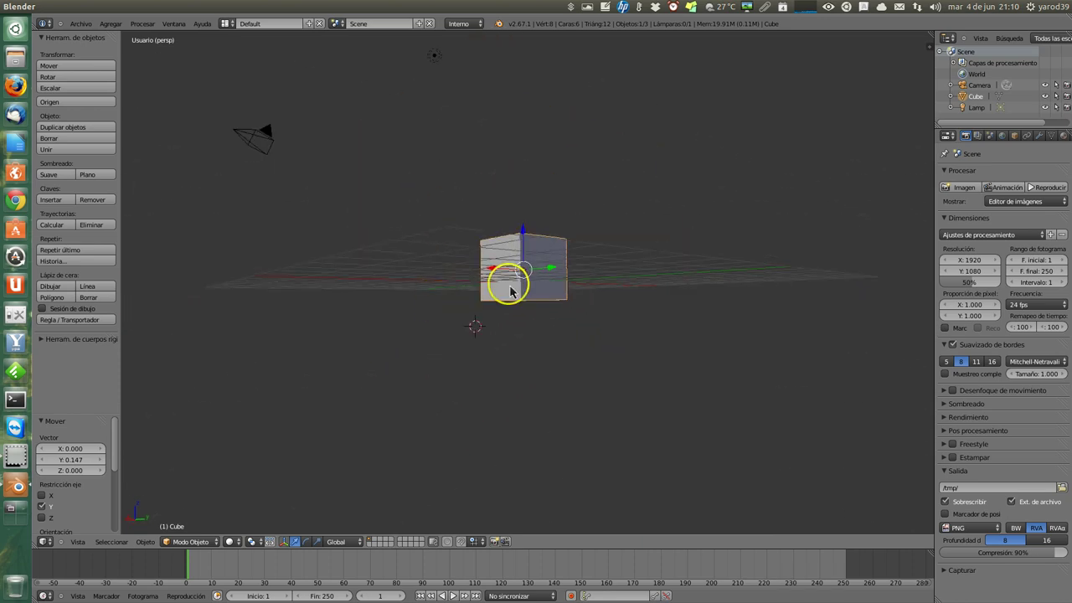
mouse_move(509, 305)
middle_down()
mouse_move(483, 335)
mouse_move(477, 307)
mouse_move(503, 329)
mouse_move(576, 327)
mouse_move(551, 315)
mouse_move(547, 332)
middle_up()
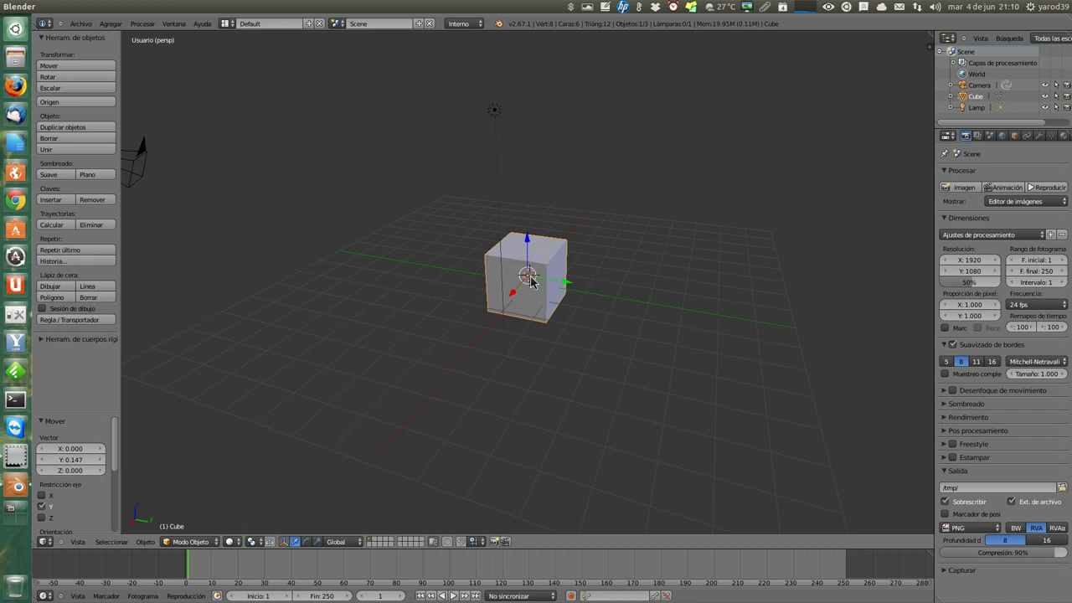
Move the cube freely to an offset of X 1.845, Y -4.160, Z -0.318
right_click(531, 282)
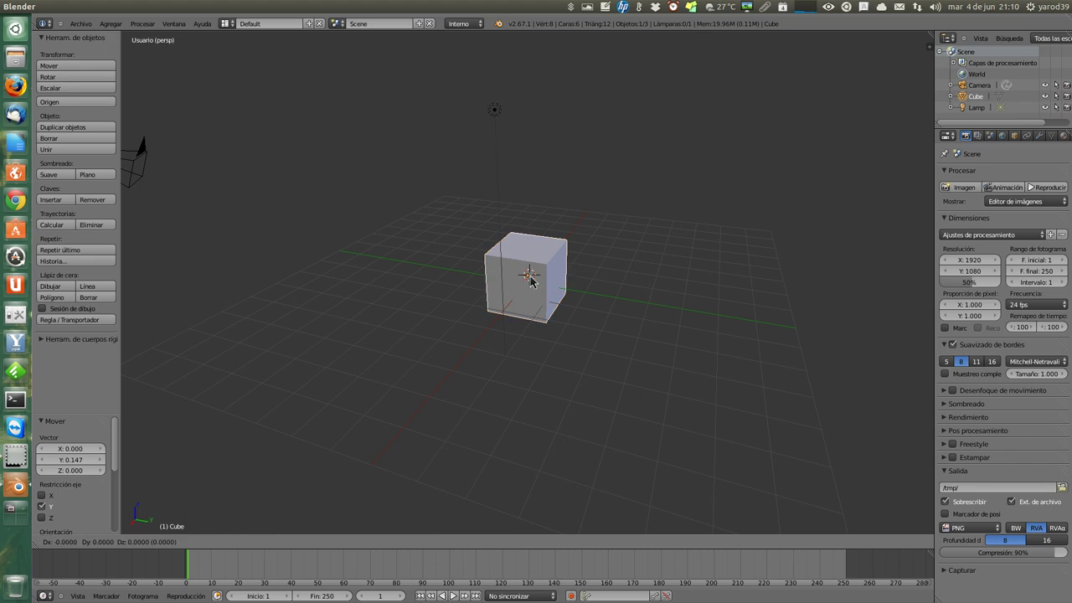
mouse_move(507, 303)
right_down()
mouse_move(555, 237)
mouse_move(540, 381)
mouse_move(484, 316)
right_up()
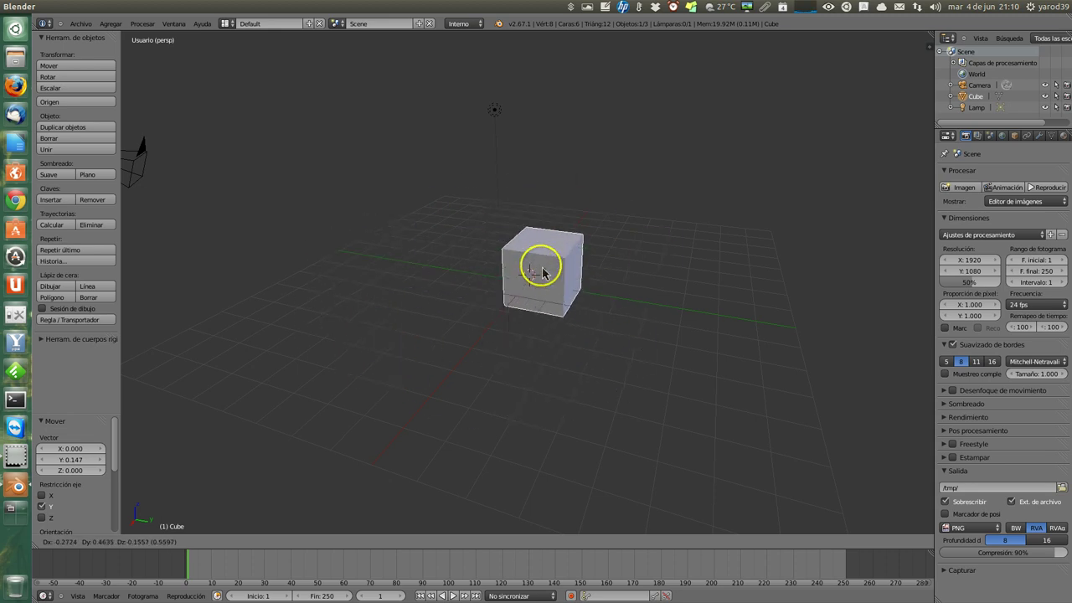
right_drag(485, 316, 390, 291)
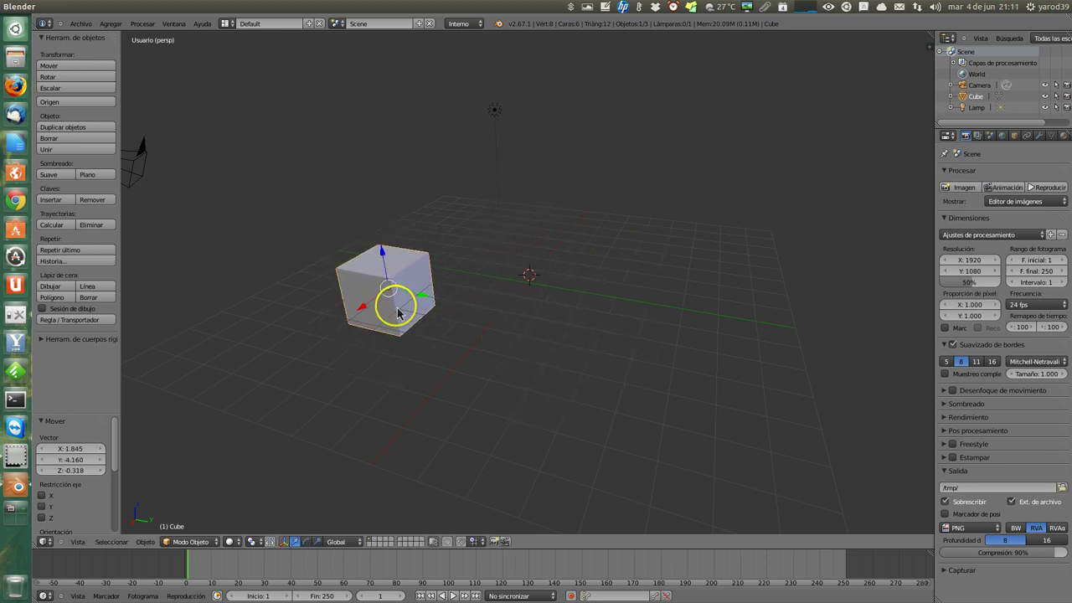
Orbit and zoom to view the moved cube from a different angle
mouse_move(399, 313)
middle_down()
mouse_move(341, 347)
mouse_move(292, 282)
mouse_move(352, 344)
middle_up()
scroll(352, 343, up, 3)
scroll(360, 346, up, 2)
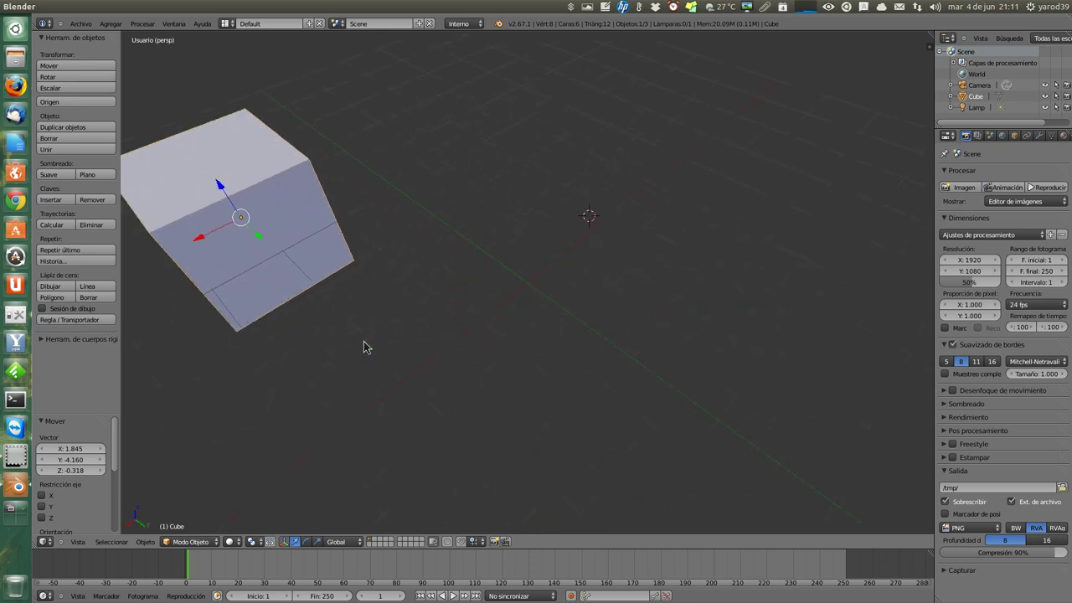
scroll(364, 346, down, 1)
scroll(363, 347, down, 2)
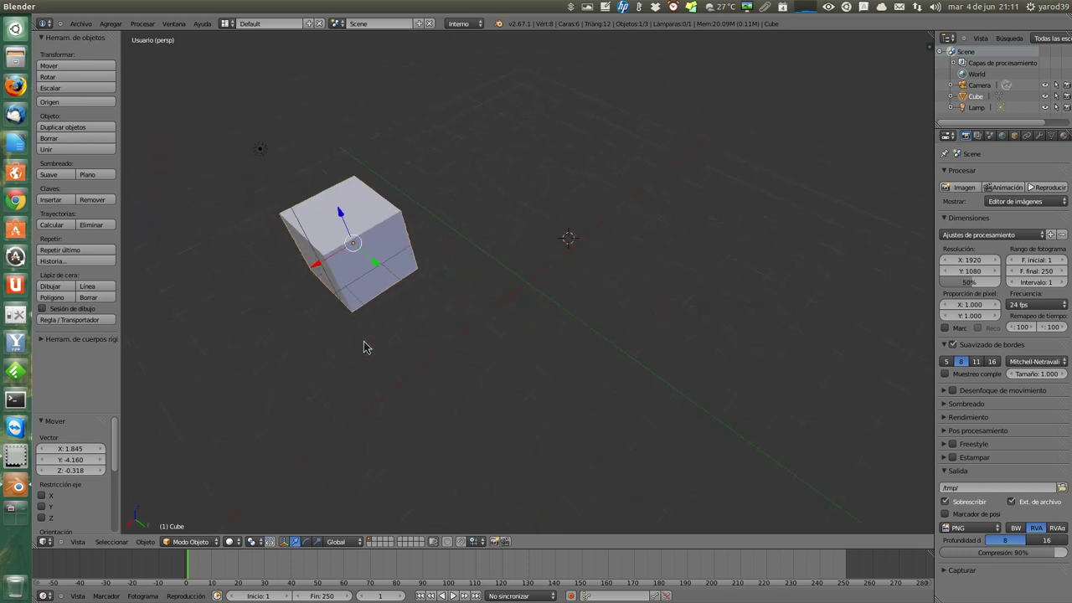
scroll(364, 346, down, 2)
mouse_move(408, 277)
middle_down()
mouse_move(433, 302)
mouse_move(371, 323)
mouse_move(357, 304)
mouse_move(402, 216)
mouse_move(402, 275)
middle_up()
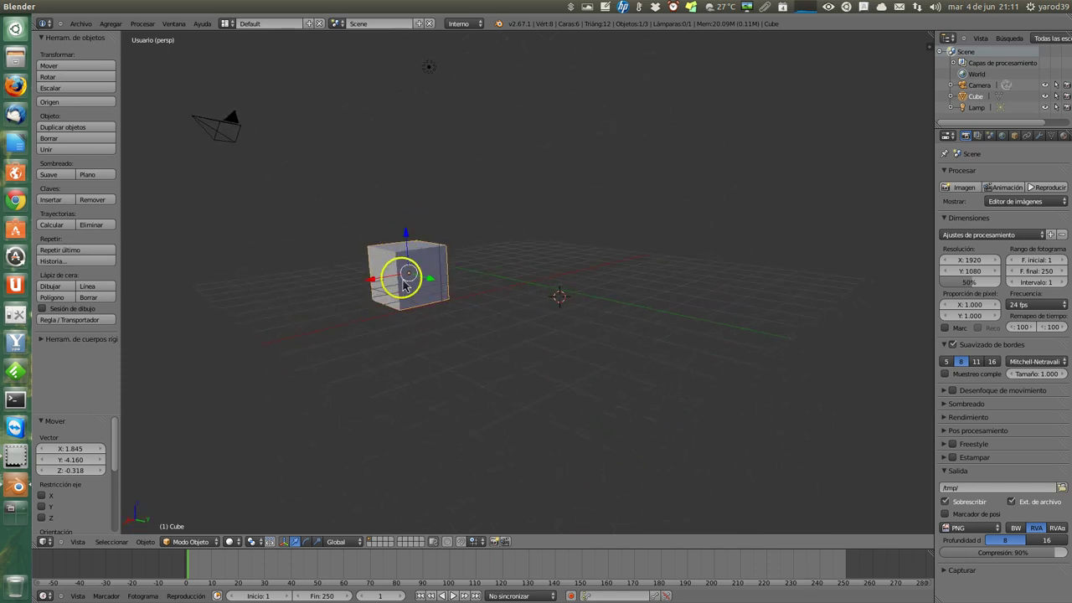
Move the cube to X -2.926, Y 3.007, Z -0.367 and zoom in on it
key(g)
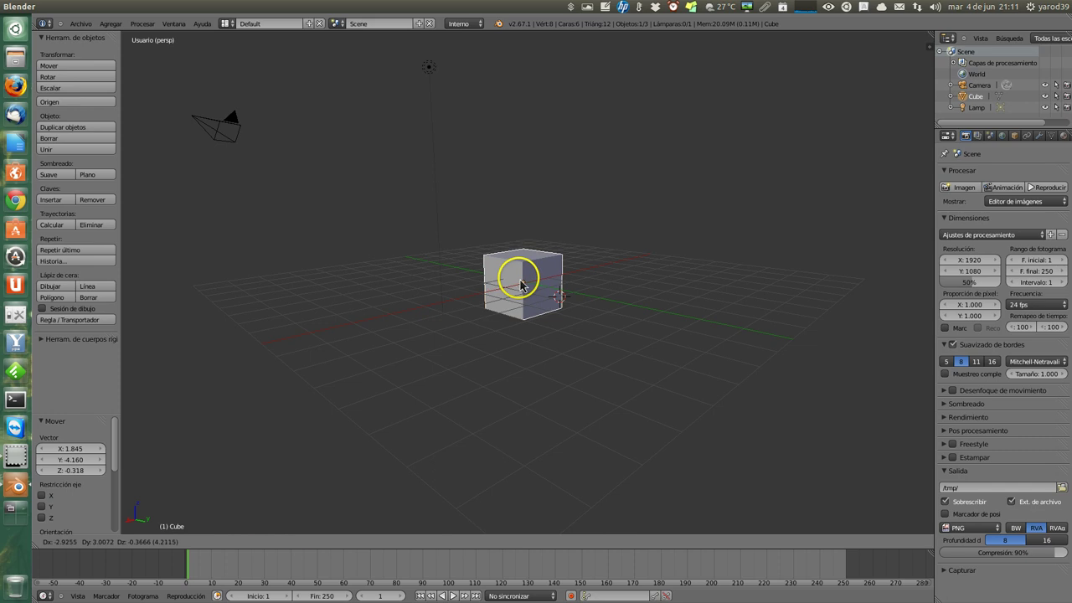
click(520, 280)
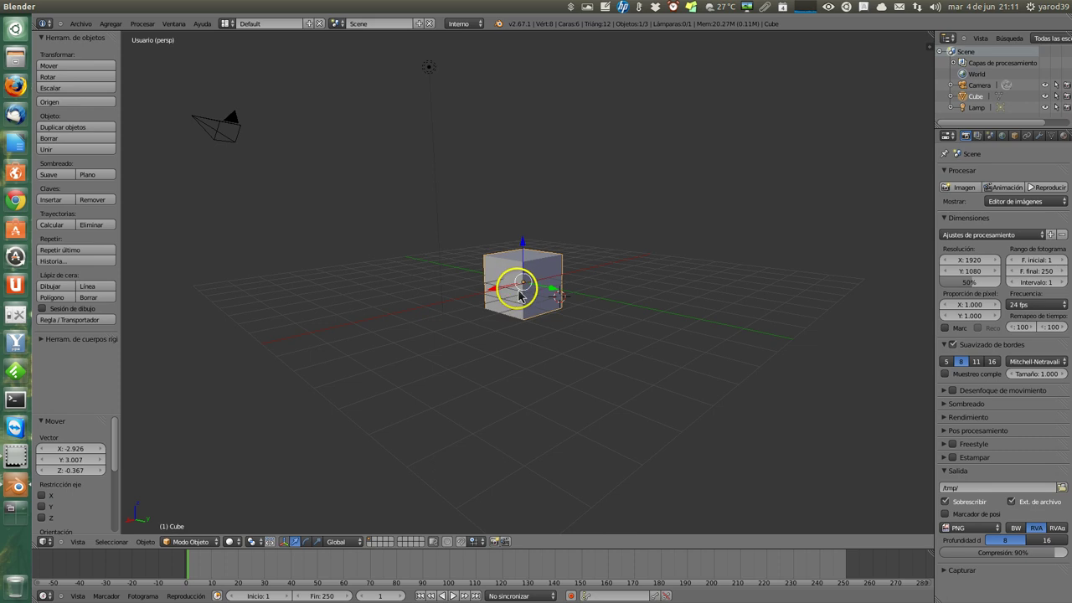
scroll(515, 318, down, 2)
scroll(516, 318, up, 2)
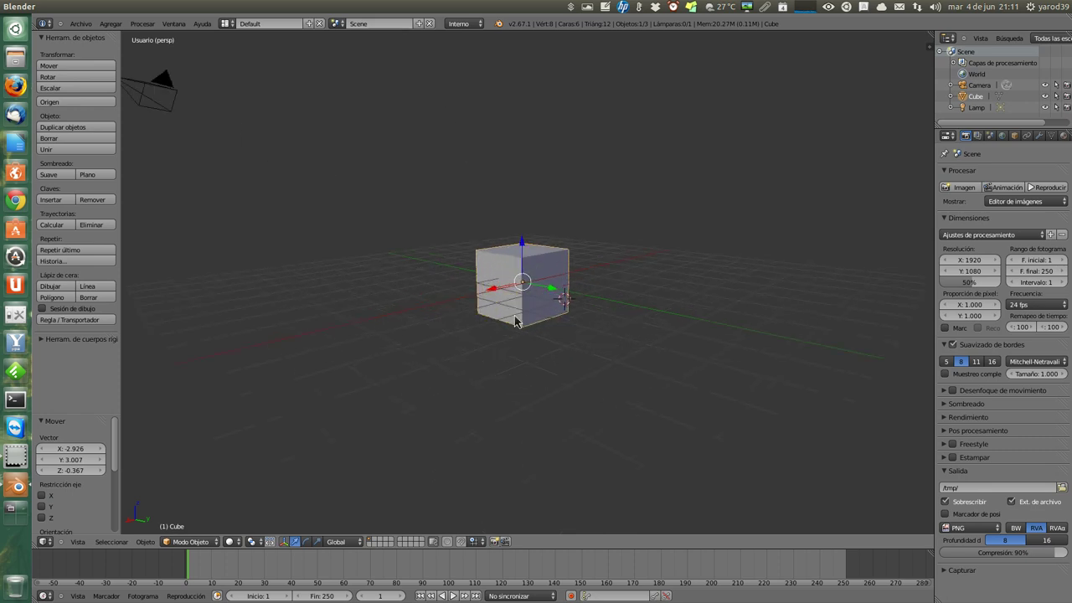
scroll(516, 318, up, 2)
scroll(515, 321, up, 1)
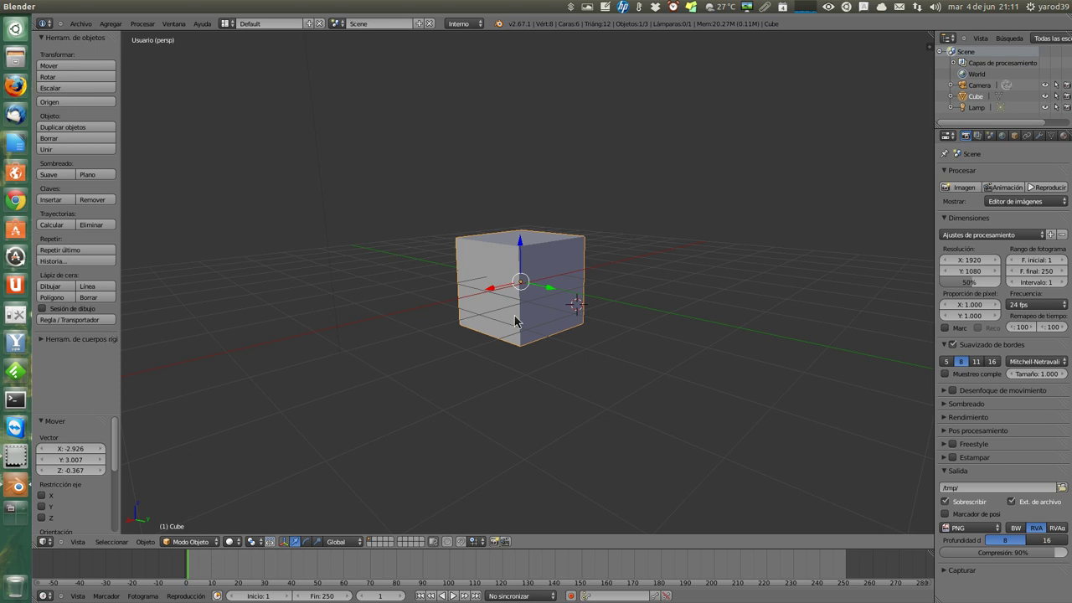
Switch to top view with Numpad 7, then orbit downward with Numpad 2 beneath the cube
key(Num_Lock)
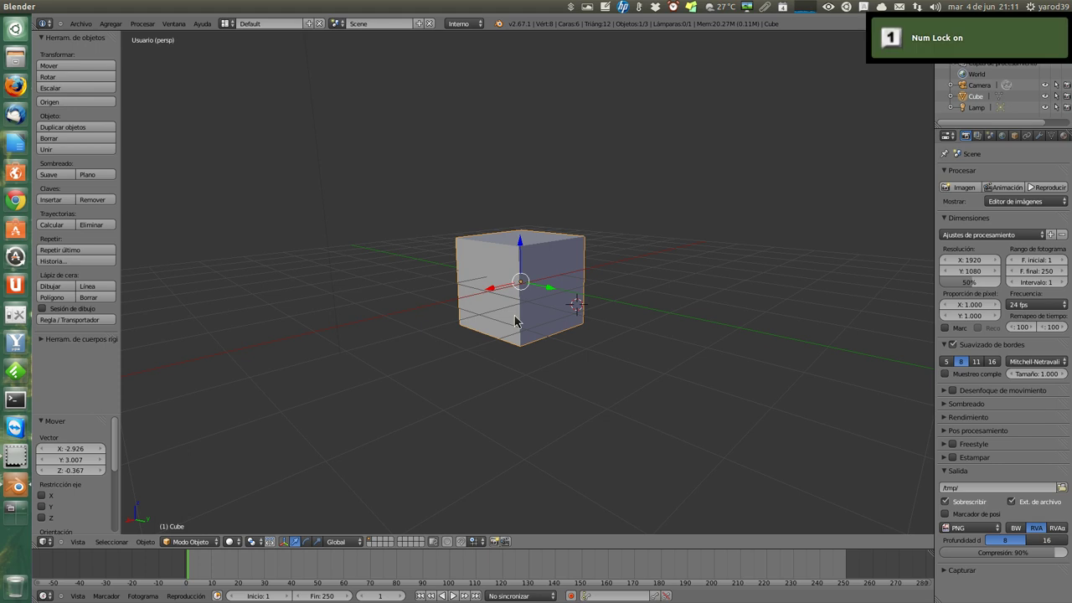
key(KP_7)
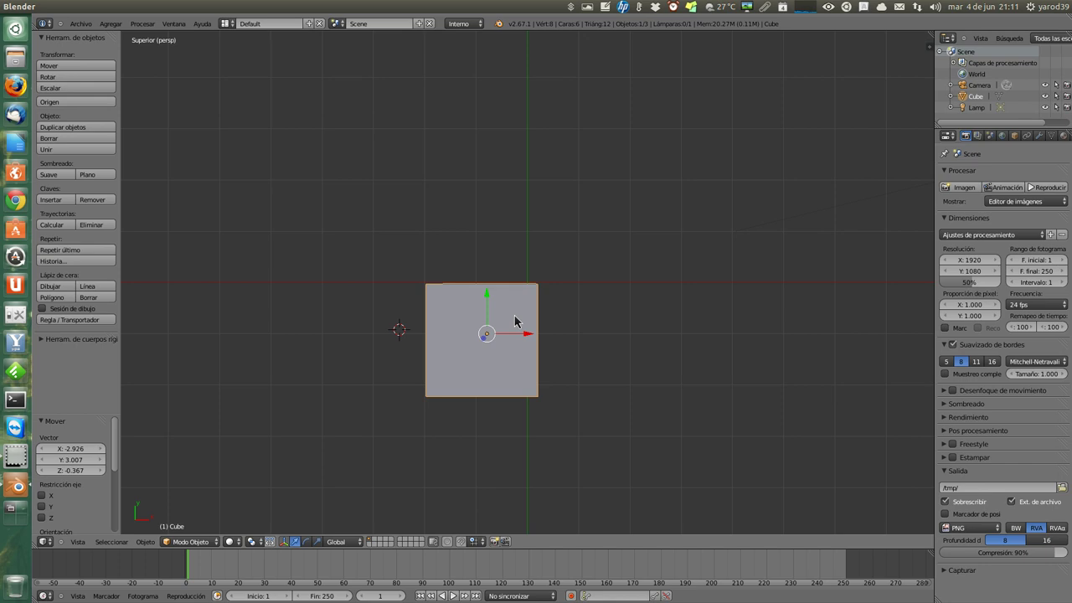
key(Num_Lock)
key(KP_2)
key(KP_2)
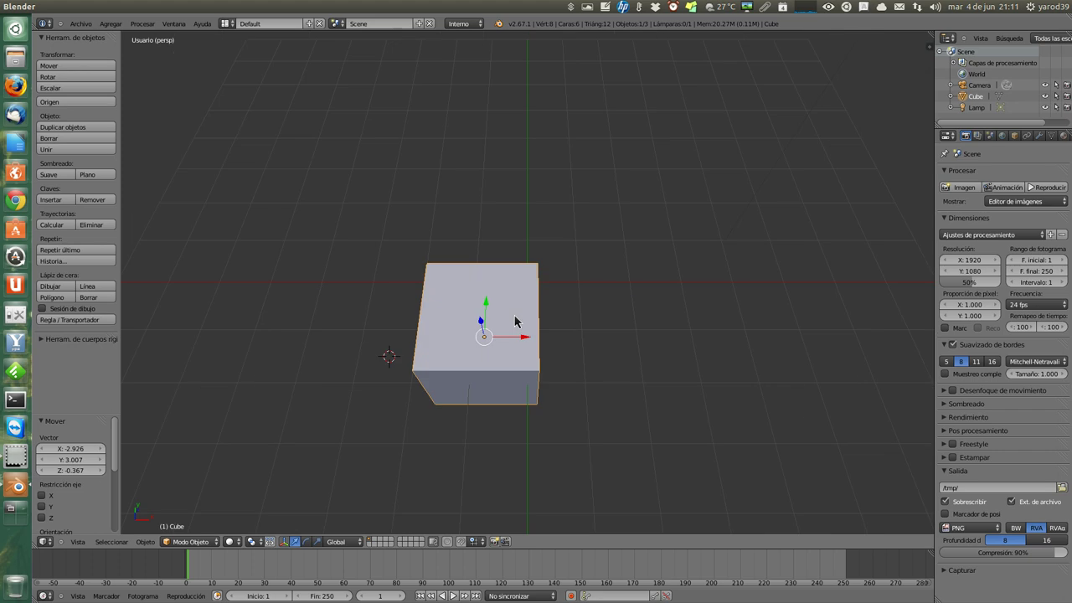
key(KP_2)
key(KP_2)
key(KP_2)
key(KP_2)
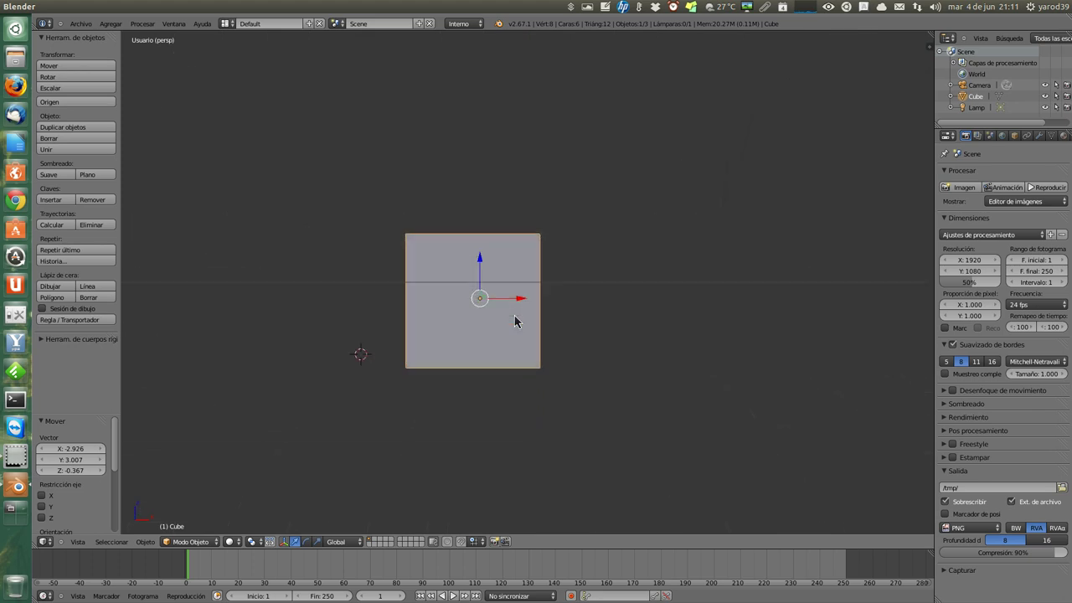
key(KP_2)
key(KP_2)
key(KP_2)
key(KP_2)
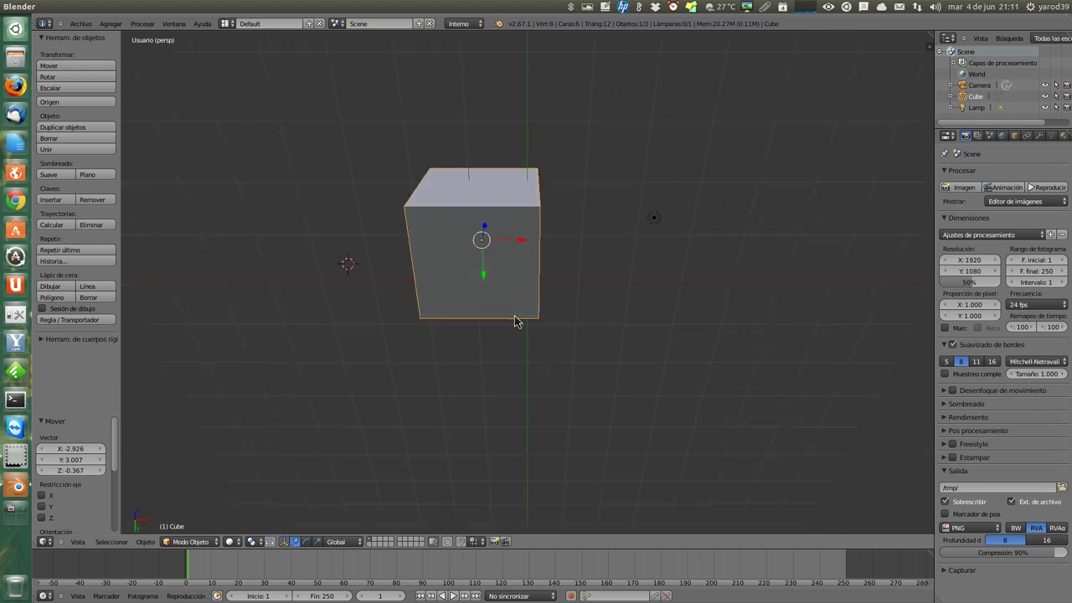
key(KP_2)
key(KP_2)
key(KP_2)
key(KP_2)
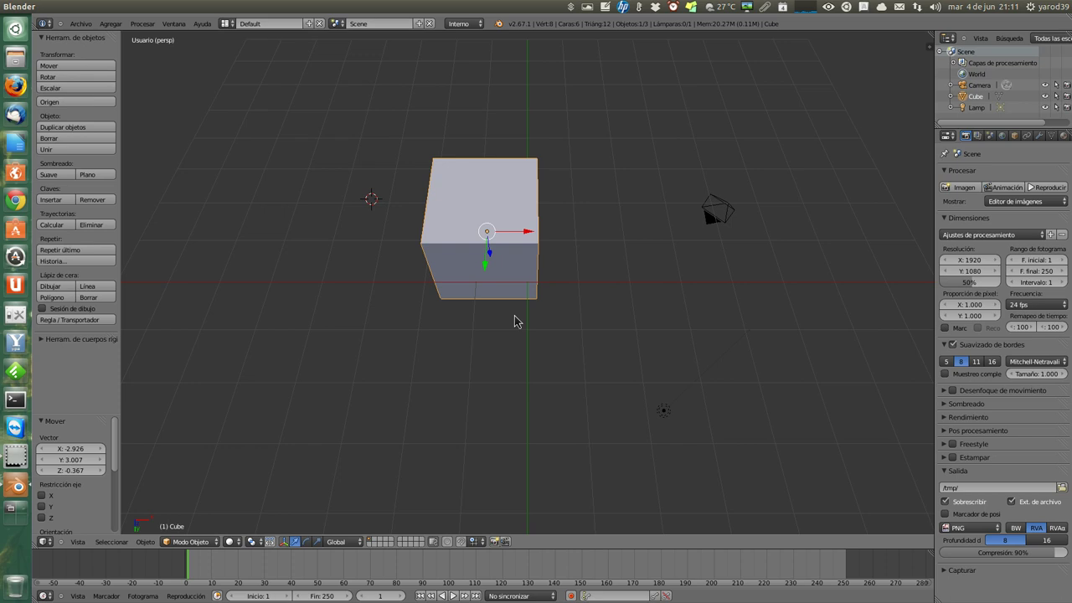
key(KP_2)
key(KP_2)
key(KP_2)
key(KP_2)
key(KP_2)
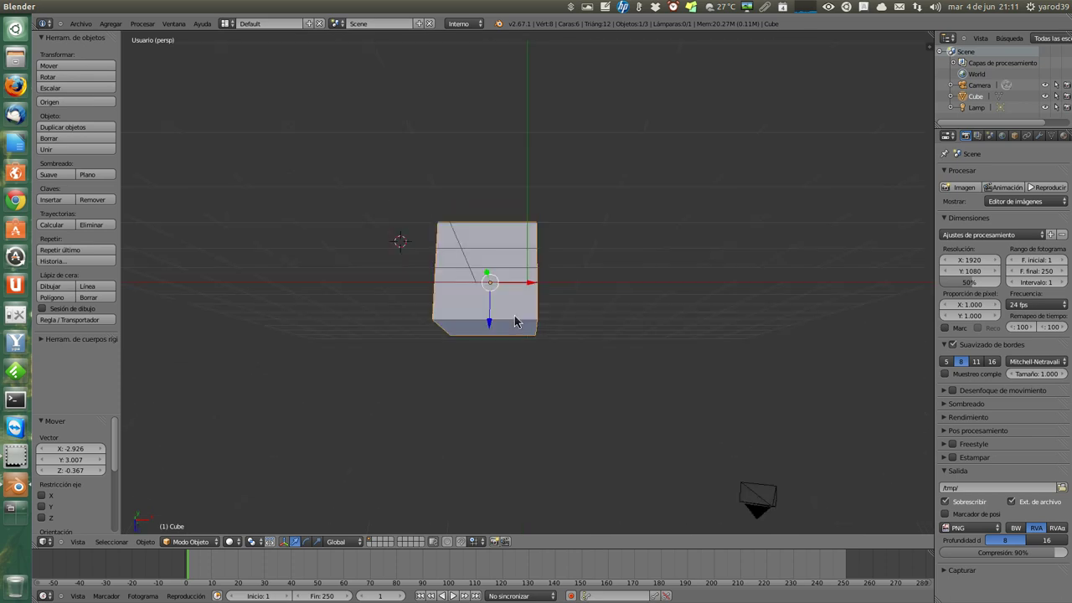
key(KP_2)
key(KP_2)
key(KP_2)
key(KP_2)
Step the view back with Numpad 8 and orbit to a tilted overhead view
key(KP_8)
key(KP_8)
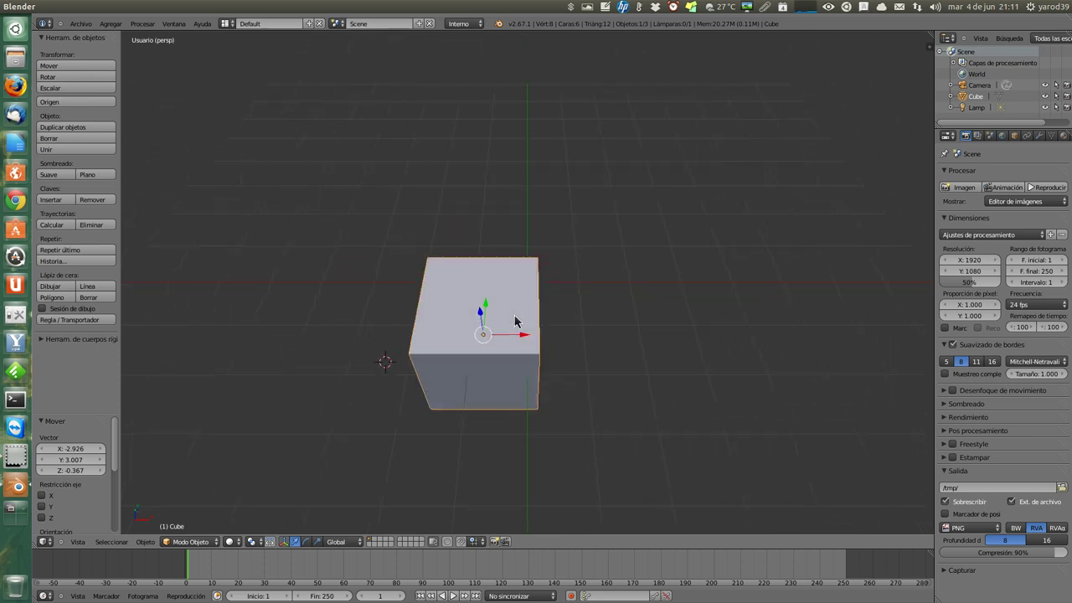
key(KP_8)
key(KP_8)
key(KP_8)
key(KP_8)
key(KP_8)
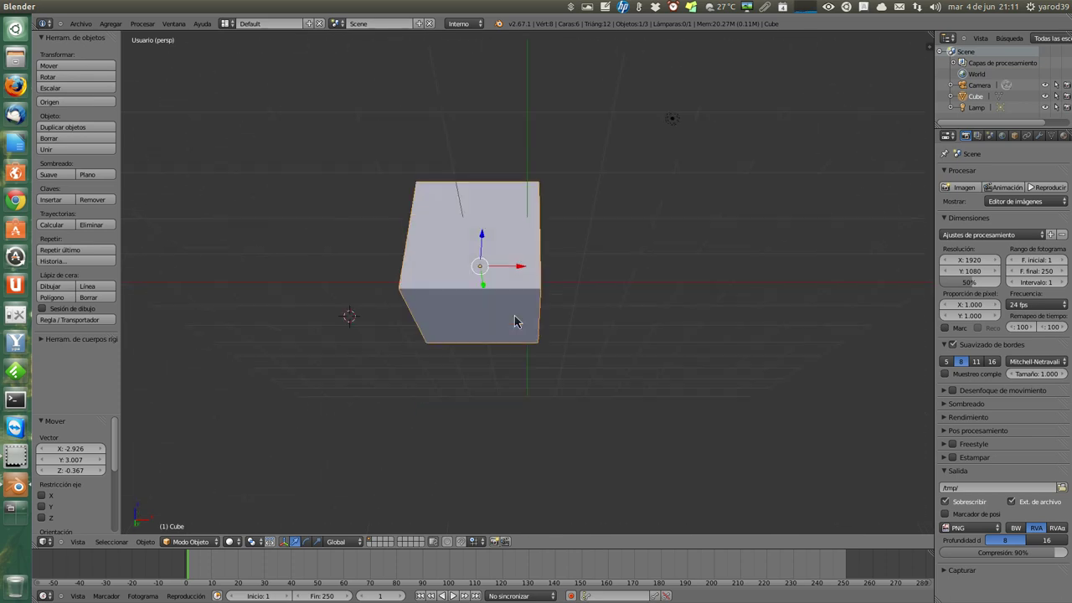
key(KP_8)
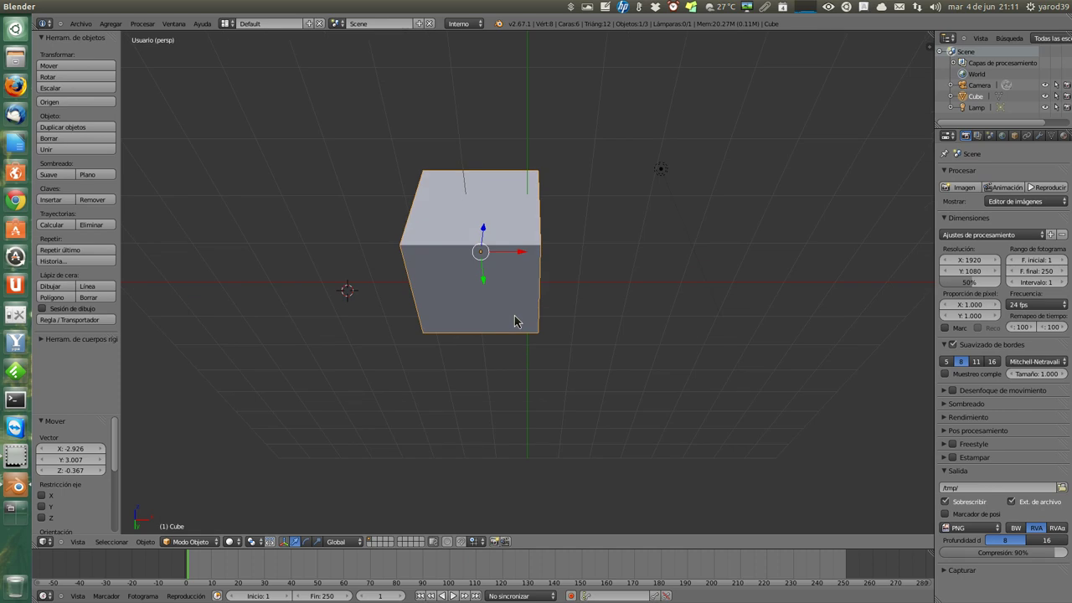
middle_drag(514, 322, 514, 322)
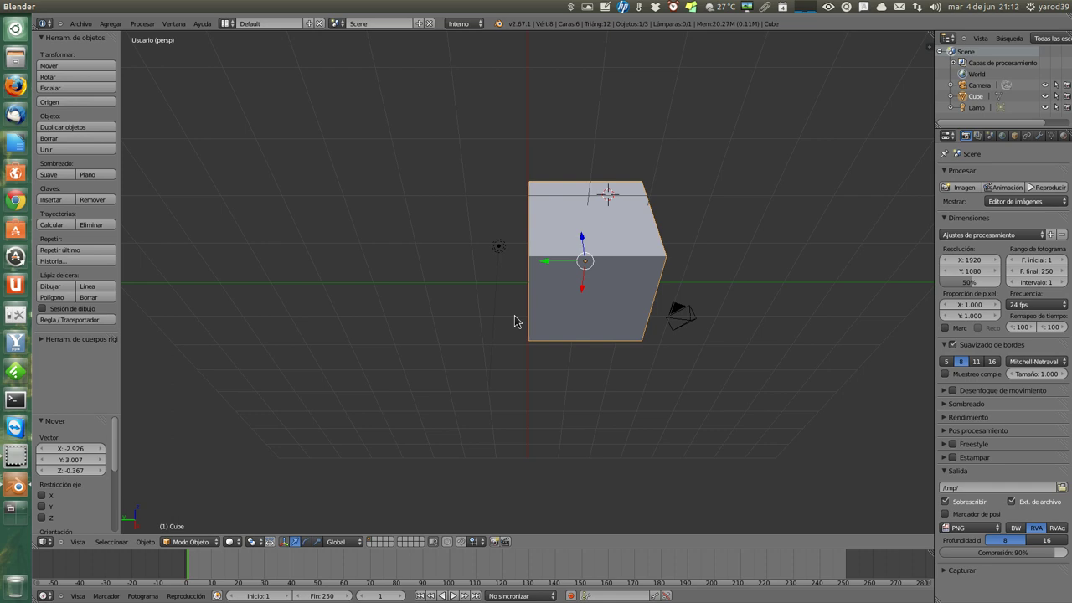
middle_drag(514, 322, 515, 322)
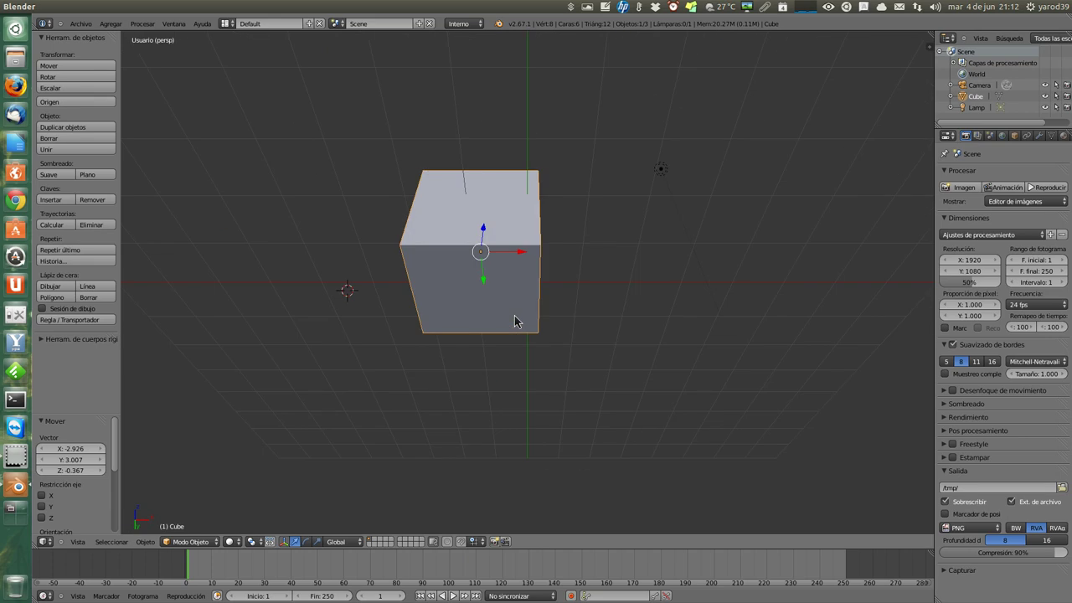
middle_drag(514, 318, 514, 321)
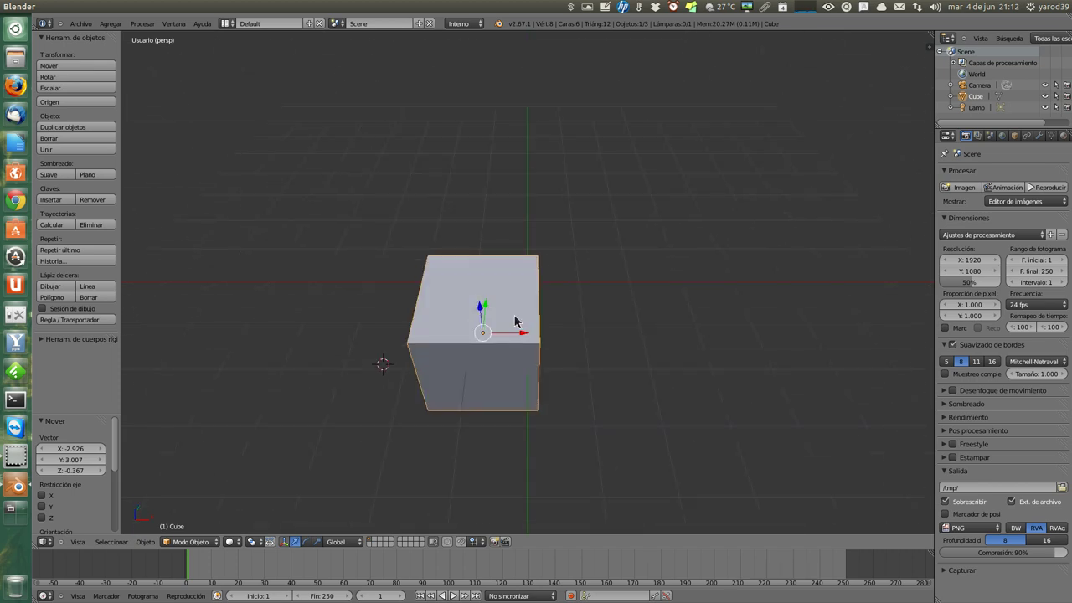
Put the cube back at X 0, Y 0 and raise it along Z to 0.584
right_click(498, 379)
mouse_move(466, 366)
middle_down()
mouse_move(461, 307)
mouse_move(445, 299)
mouse_move(452, 344)
mouse_move(432, 318)
middle_up()
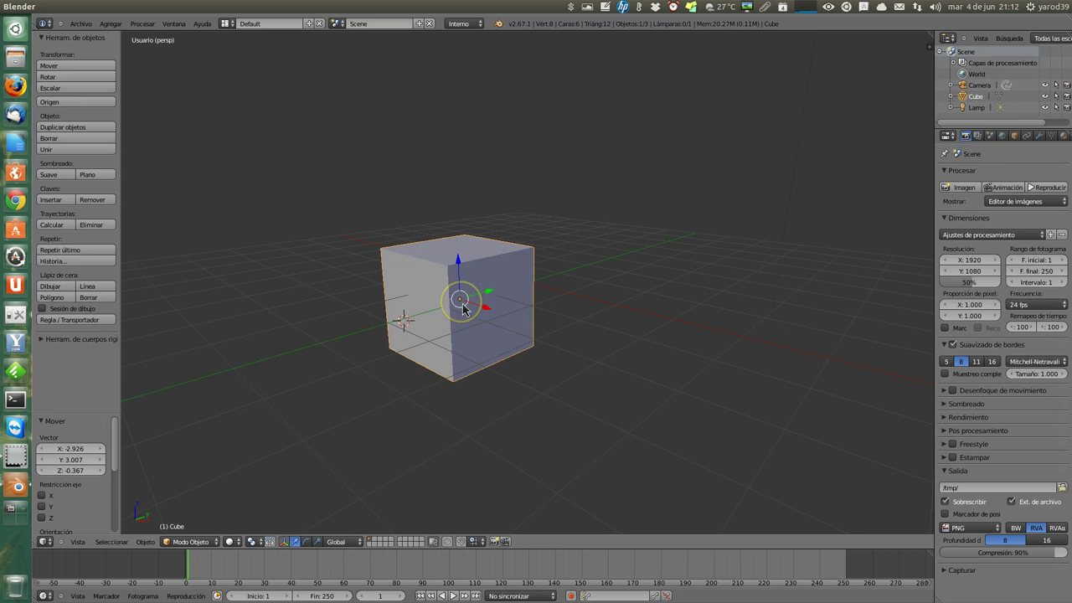
mouse_move(463, 309)
middle_down()
mouse_move(443, 328)
mouse_move(430, 307)
mouse_move(462, 293)
mouse_move(469, 310)
middle_up()
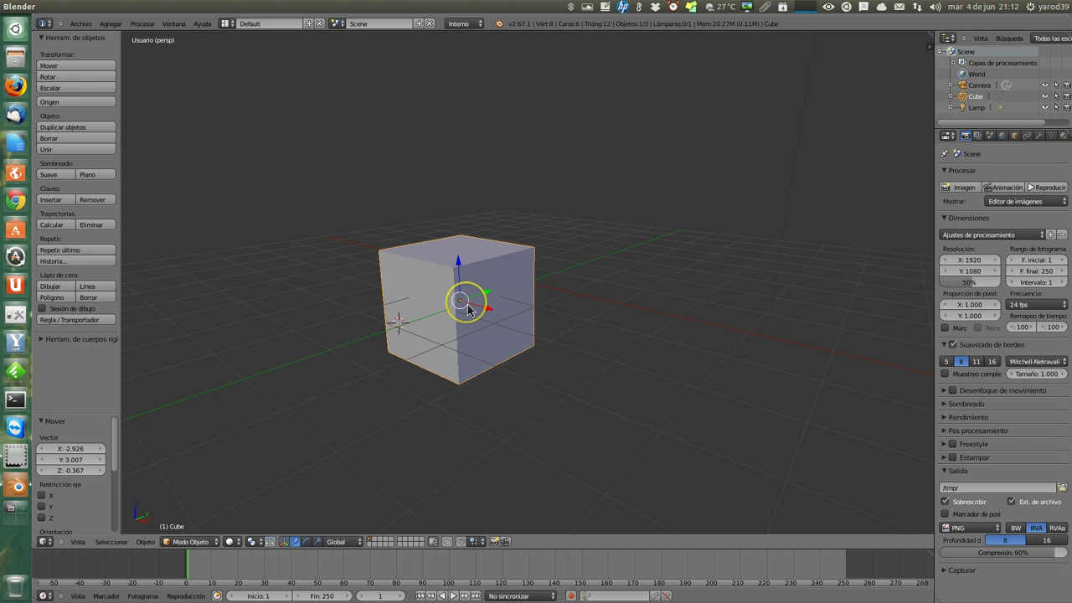
scroll(468, 310, up, 2)
scroll(468, 310, up, 4)
scroll(467, 310, down, 5)
scroll(467, 312, down, 1)
mouse_move(482, 302)
mouse_down()
mouse_move(529, 283)
mouse_move(498, 310)
mouse_move(486, 240)
mouse_move(486, 288)
mouse_up()
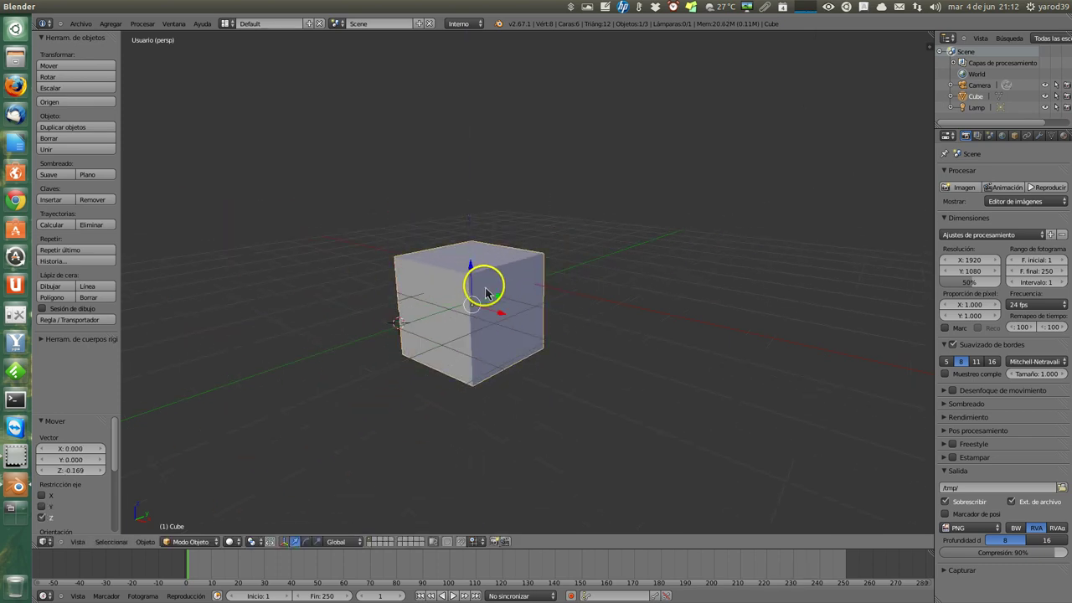
mouse_move(506, 325)
mouse_down()
mouse_move(497, 306)
mouse_move(575, 342)
mouse_move(510, 302)
mouse_move(490, 310)
mouse_up()
drag(469, 292, 472, 259)
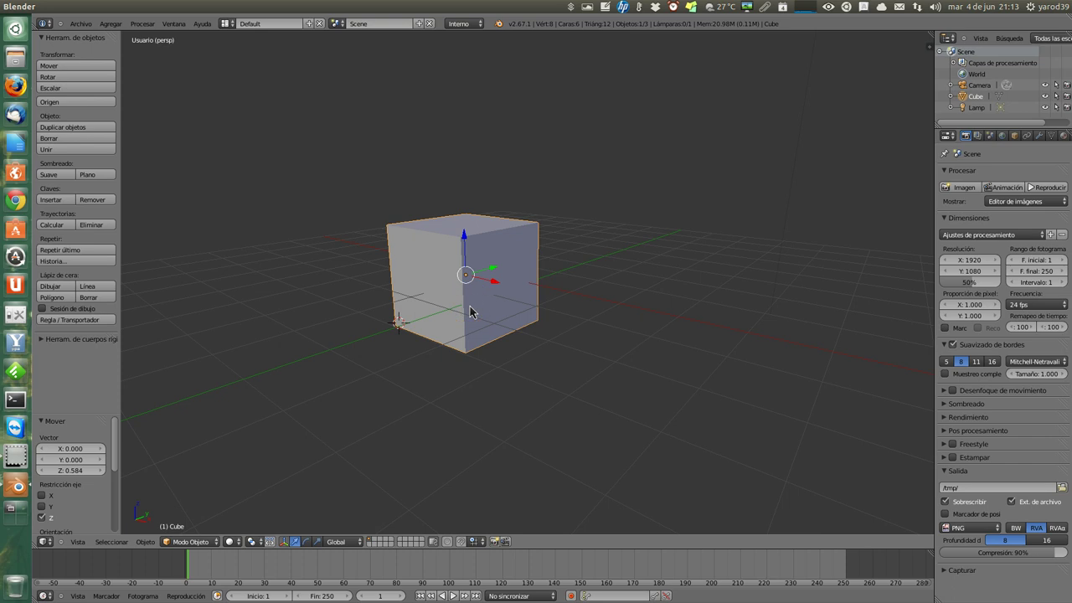
right_click(471, 308)
Orbit down near grid level, then up to see the cube and camera from above
mouse_move(475, 318)
middle_down()
mouse_move(461, 168)
mouse_move(447, 399)
mouse_move(447, 278)
middle_up()
scroll(449, 278, up, 4)
scroll(450, 285, down, 4)
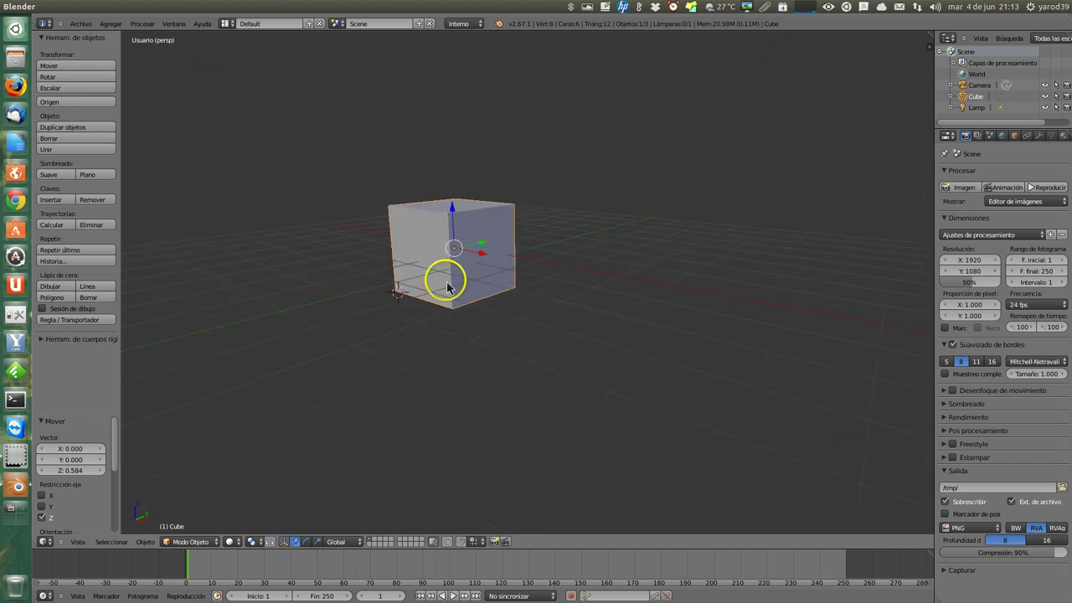
scroll(448, 285, down, 4)
mouse_move(497, 308)
middle_down()
mouse_move(497, 201)
mouse_move(489, 387)
mouse_move(511, 192)
mouse_move(491, 409)
mouse_move(498, 210)
mouse_move(340, 242)
mouse_move(331, 333)
mouse_move(531, 361)
mouse_move(556, 223)
mouse_move(407, 249)
mouse_move(445, 408)
mouse_move(495, 346)
mouse_move(478, 297)
middle_up()
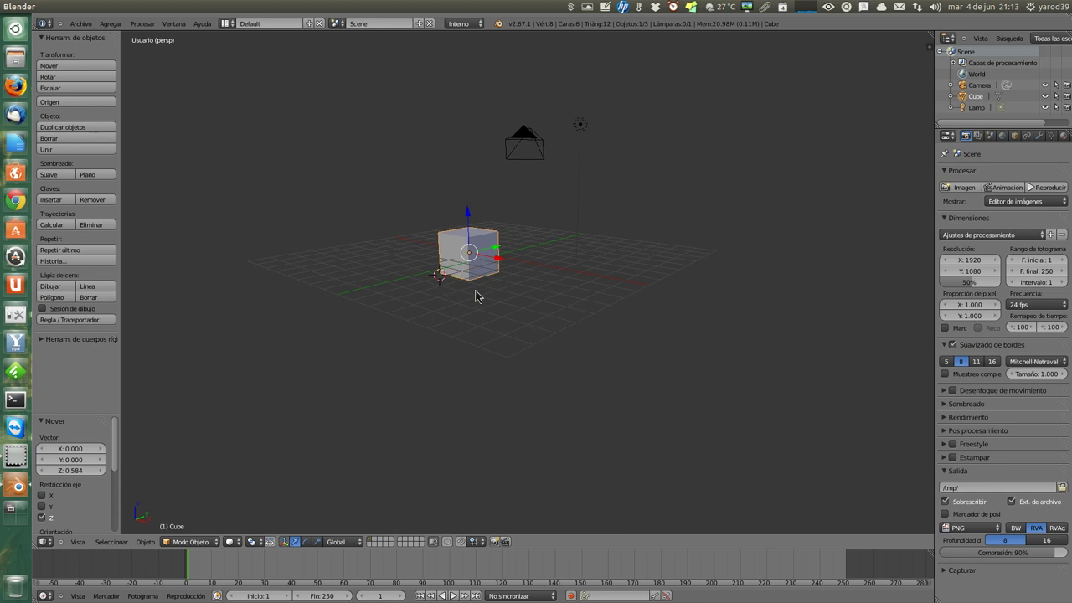
middle_click(472, 302)
middle_click(470, 304)
Zoom in and out on the cube and orbit until the camera comes into view
scroll(471, 313, up, 3)
scroll(471, 313, up, 2)
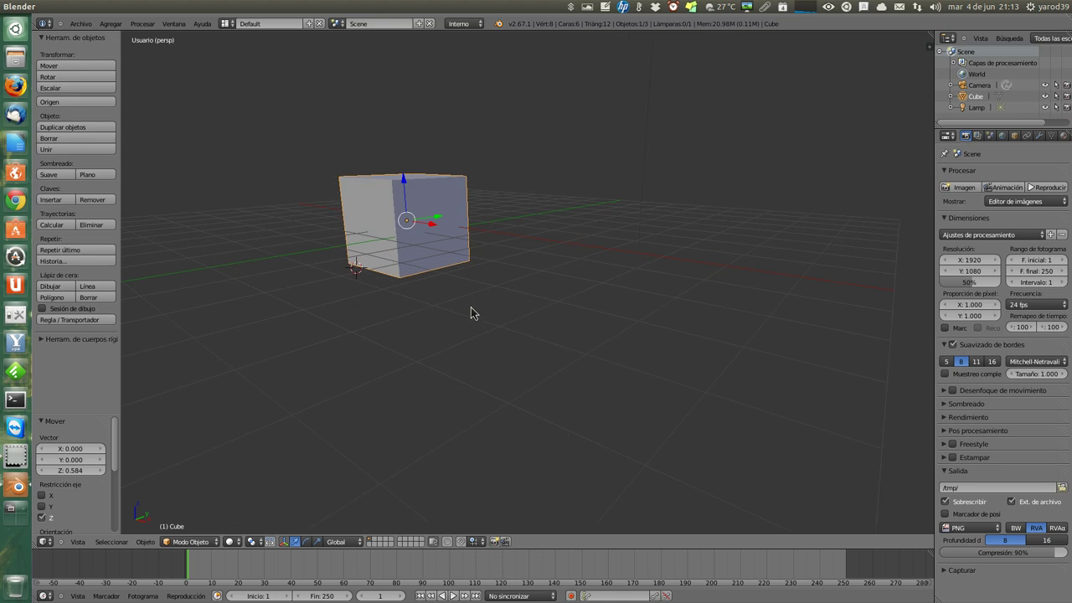
scroll(471, 313, up, 3)
scroll(471, 312, down, 3)
scroll(471, 312, down, 2)
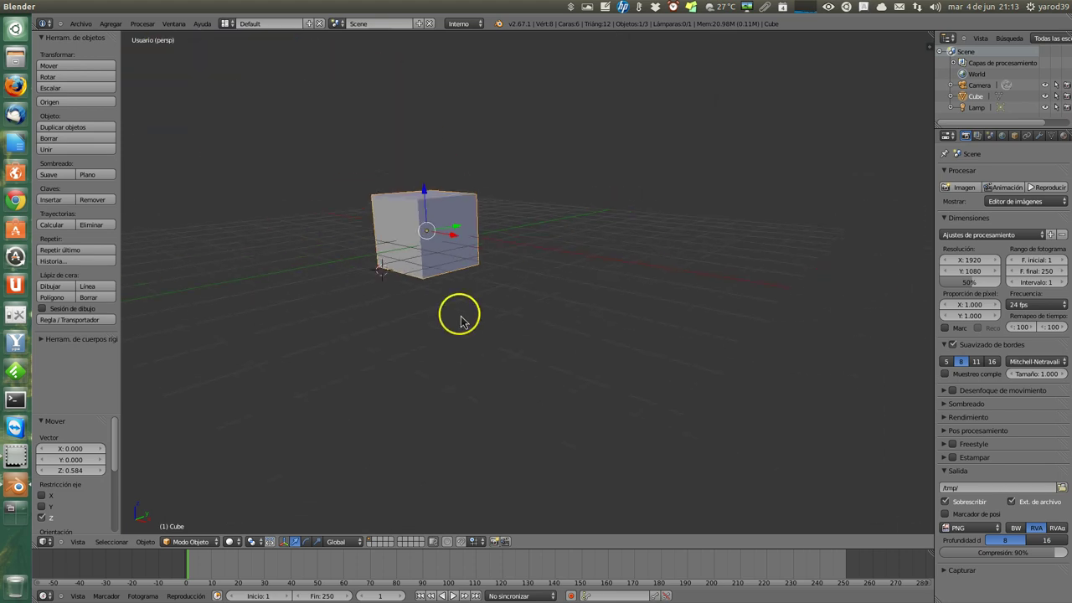
ctrl+middle_drag(462, 312, 456, 329)
scroll(452, 335, up, 4)
scroll(448, 338, up, 2)
scroll(449, 341, down, 6)
scroll(448, 344, up, 7)
scroll(447, 340, down, 6)
scroll(448, 340, up, 3)
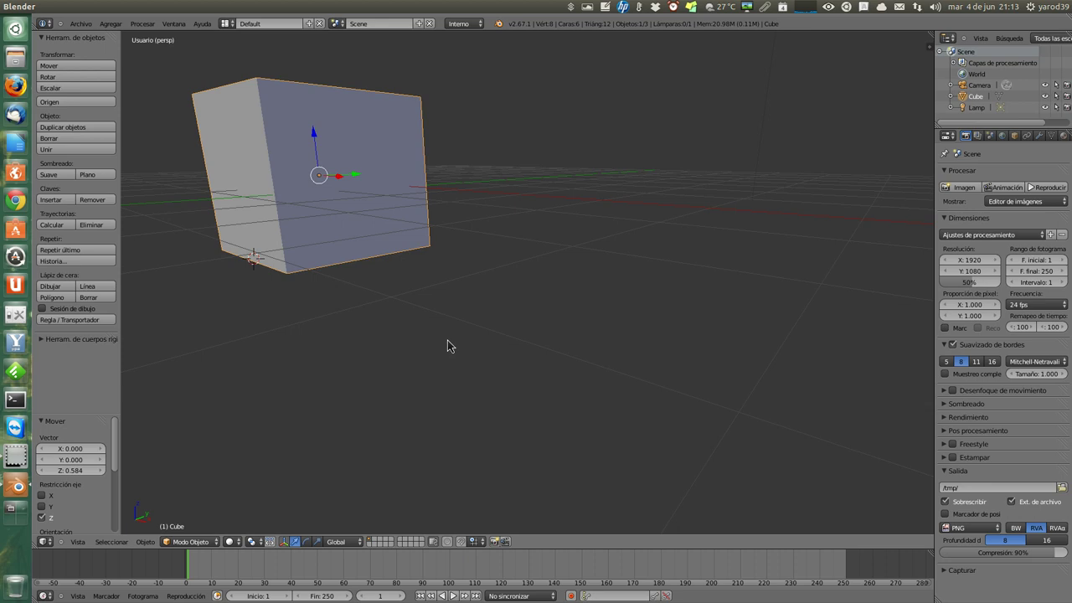
scroll(447, 340, down, 3)
scroll(447, 340, up, 4)
scroll(442, 343, down, 4)
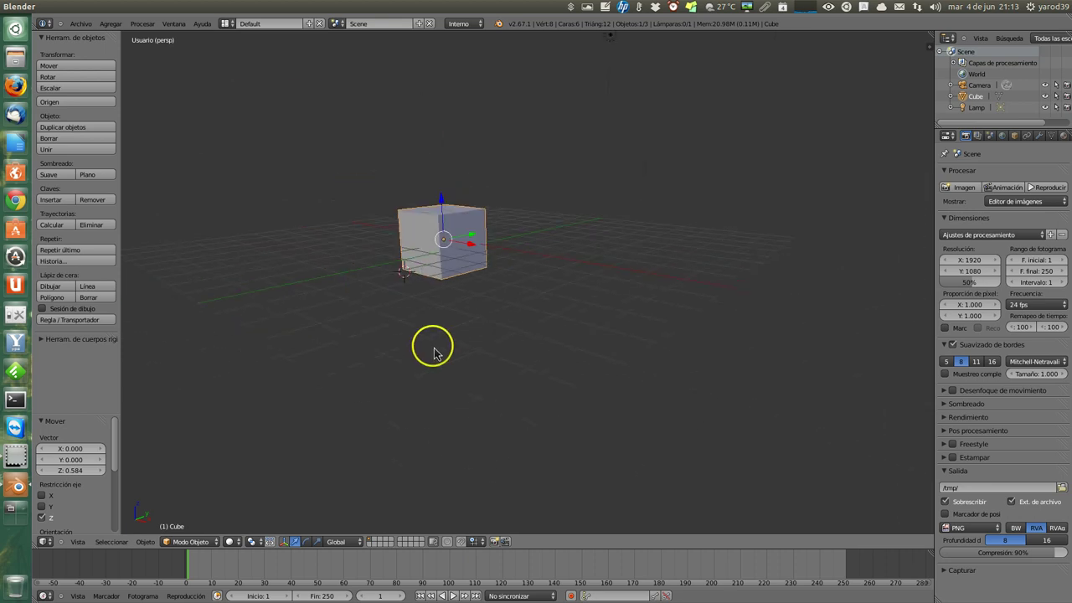
scroll(431, 345, up, 4)
scroll(427, 342, down, 4)
mouse_move(436, 244)
middle_down()
mouse_move(498, 285)
mouse_move(553, 247)
mouse_move(472, 290)
mouse_move(397, 259)
mouse_move(417, 265)
middle_up()
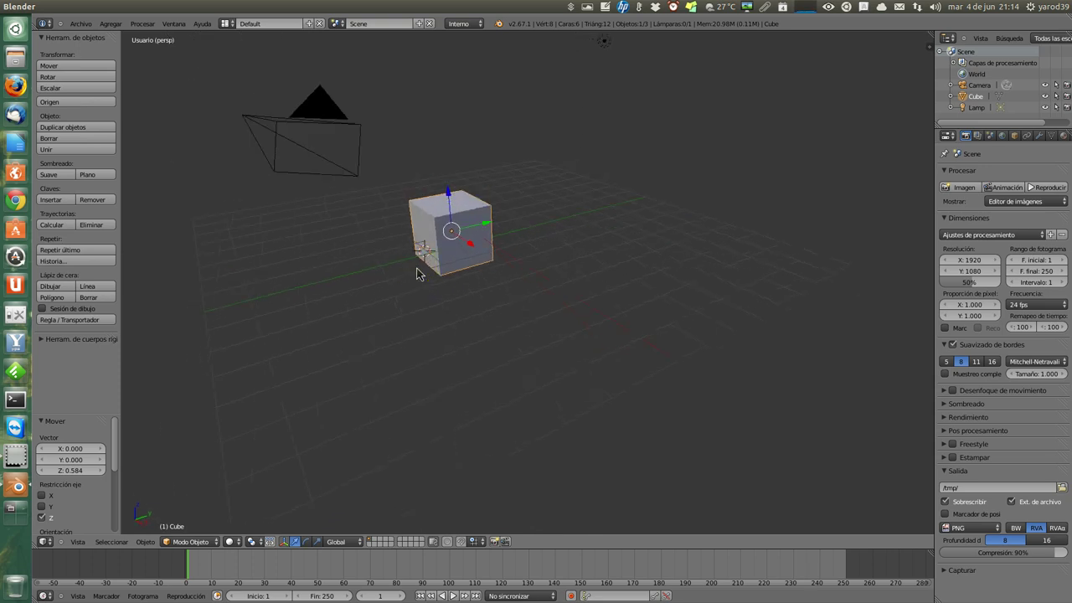
Toggle between Usuario persp and ortog with Numpad 5, finishing in orthographic
mouse_move(419, 274)
middle_down()
mouse_move(419, 293)
mouse_move(437, 274)
middle_up()
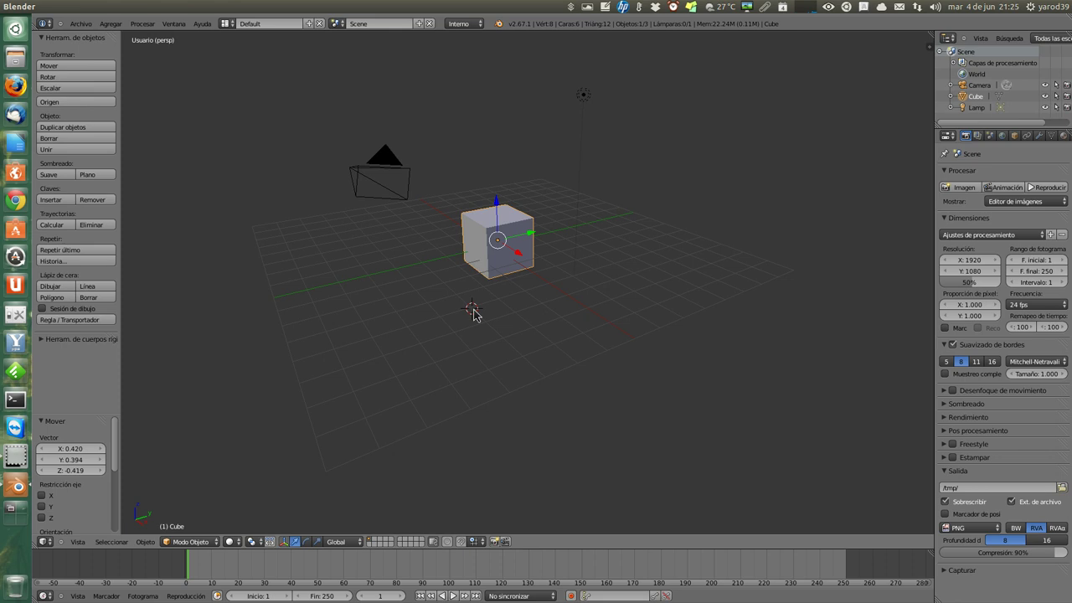
key(KP_5)
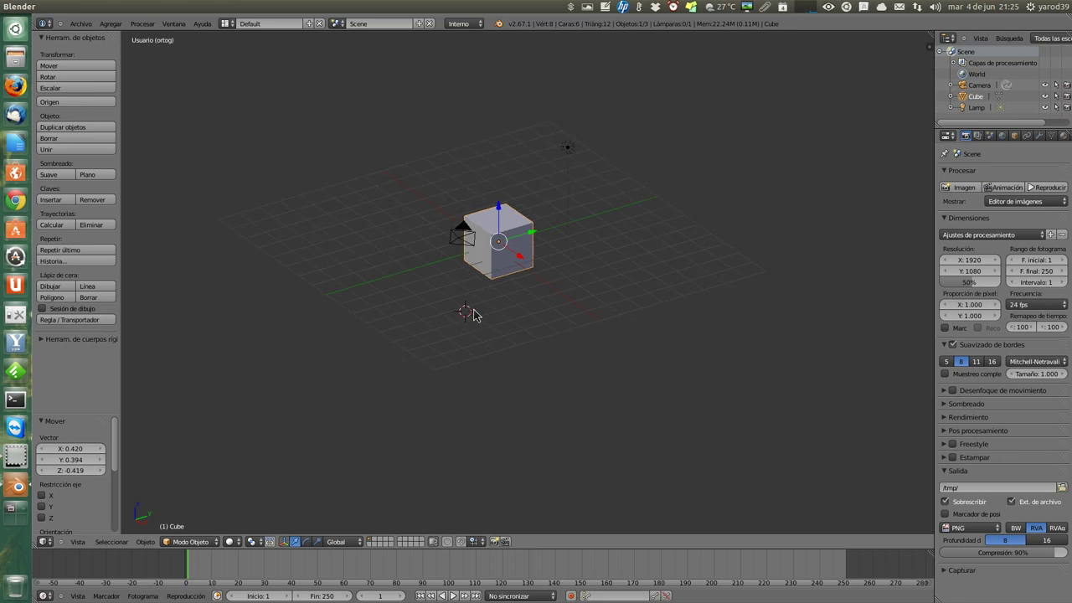
key(KP_5)
key(KP_5)
key(KP_5)
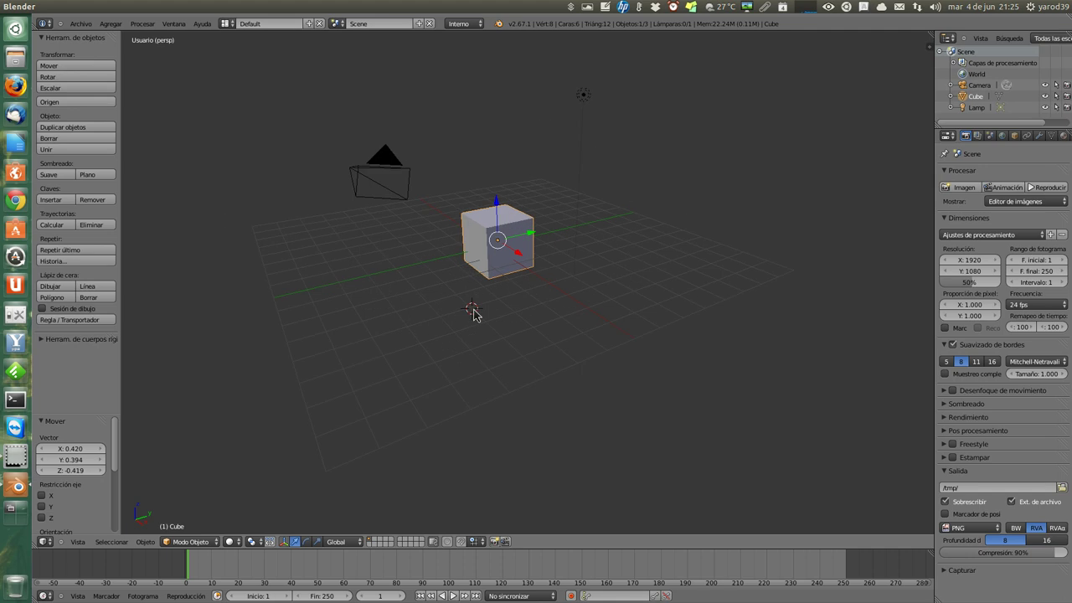
key(KP_5)
key(KP_5)
key(KP_5)
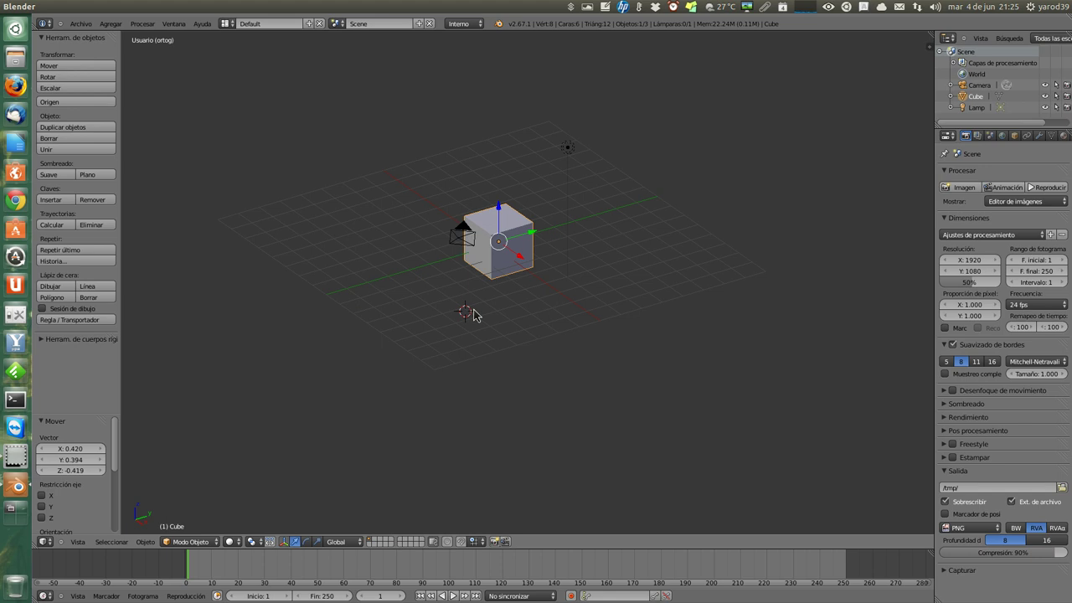
key(KP_5)
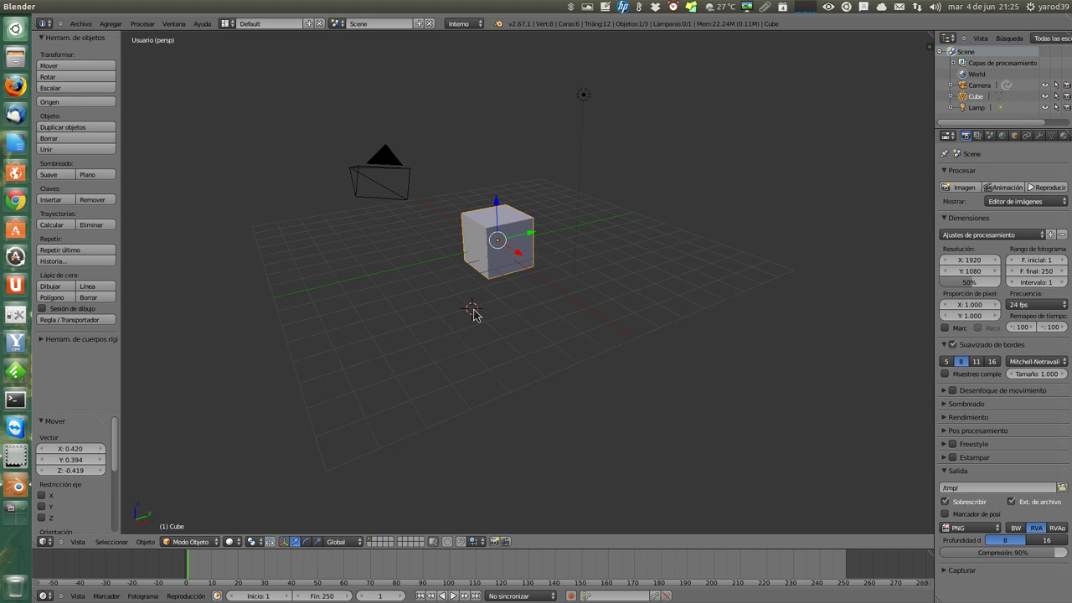
key(KP_5)
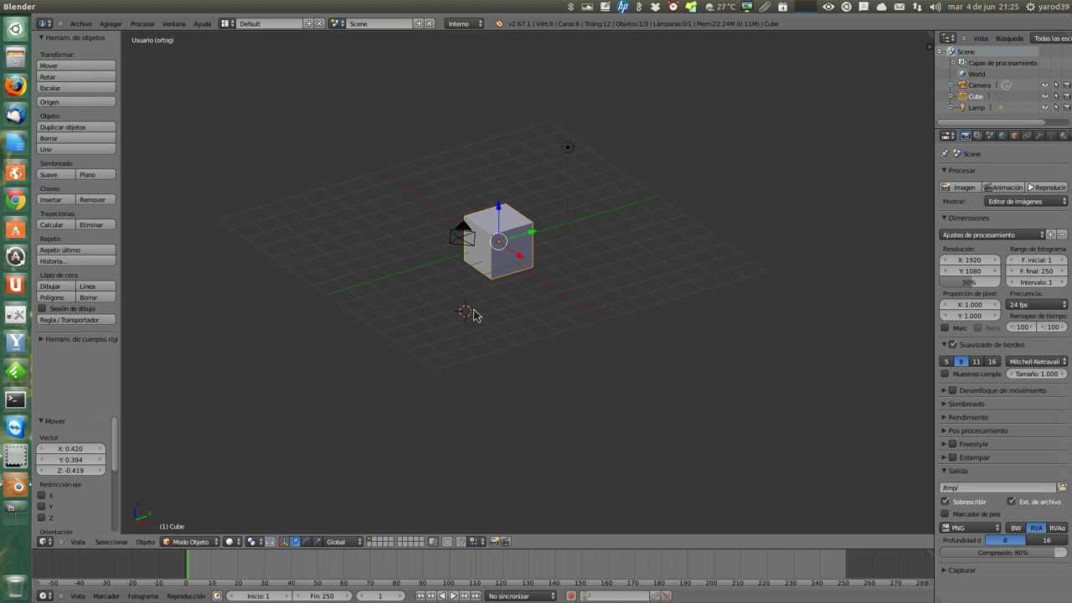
key(KP_5)
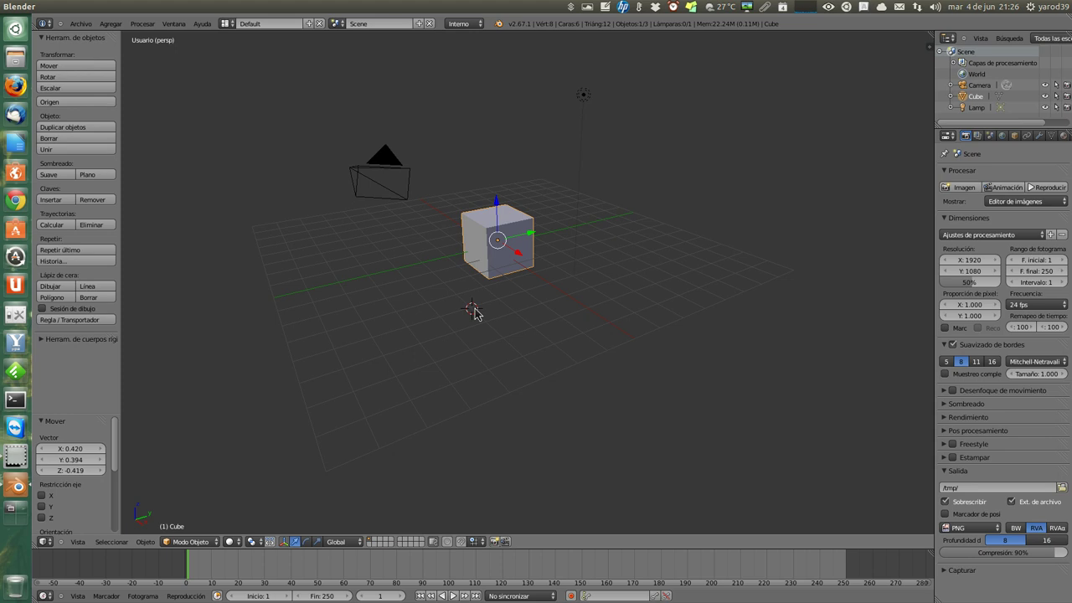
key(KP_5)
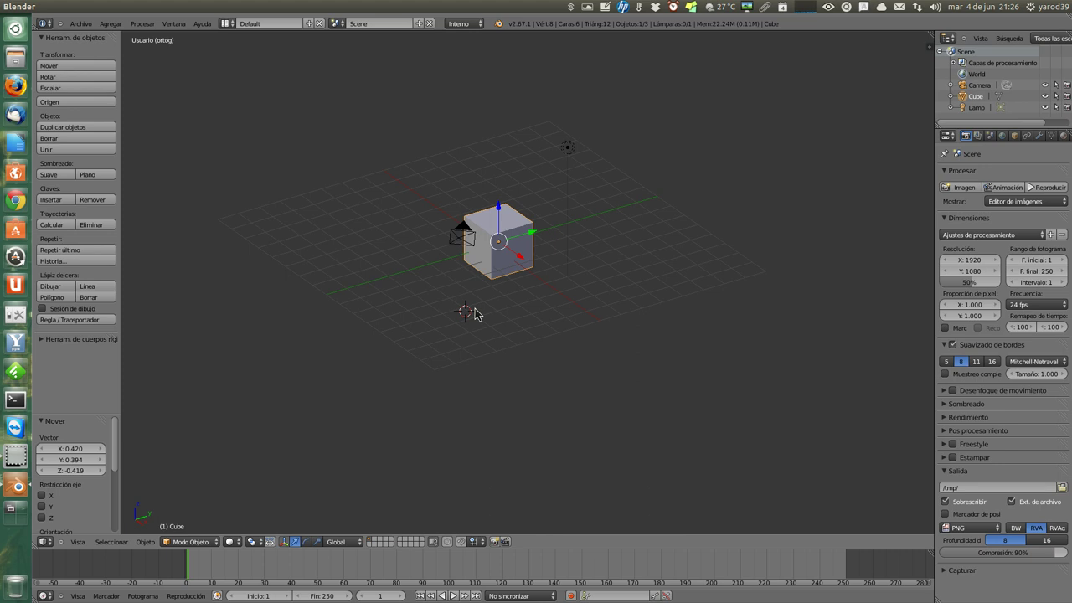
Orbit and zoom around the cube to look down on the grid from higher up
mouse_move(474, 314)
middle_down()
mouse_move(647, 174)
mouse_move(485, 230)
middle_up()
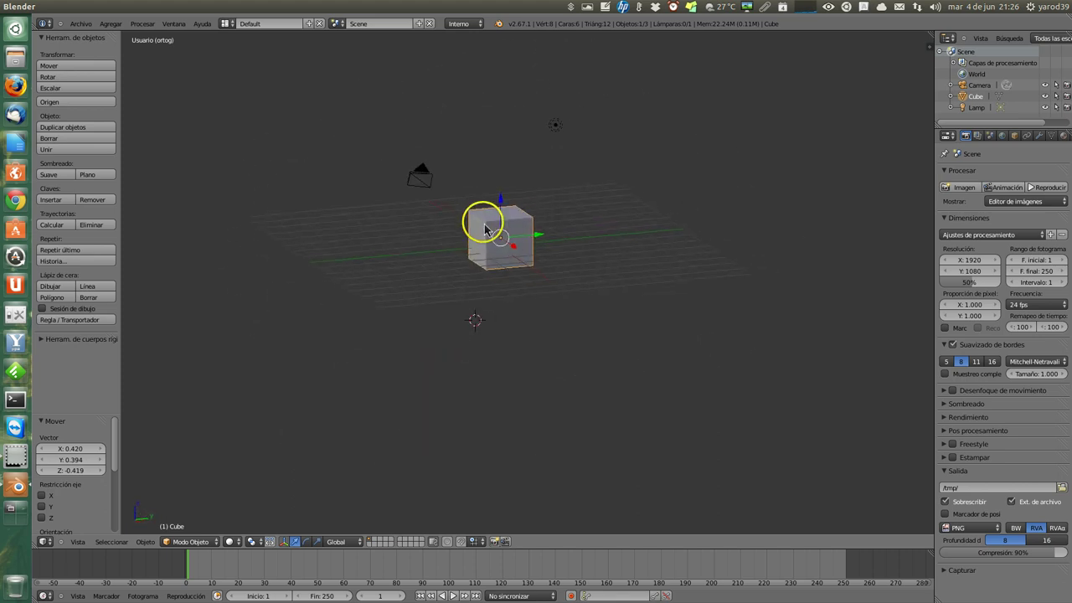
scroll(486, 234, up, 2)
scroll(491, 240, up, 1)
scroll(491, 237, up, 2)
scroll(490, 243, down, 1)
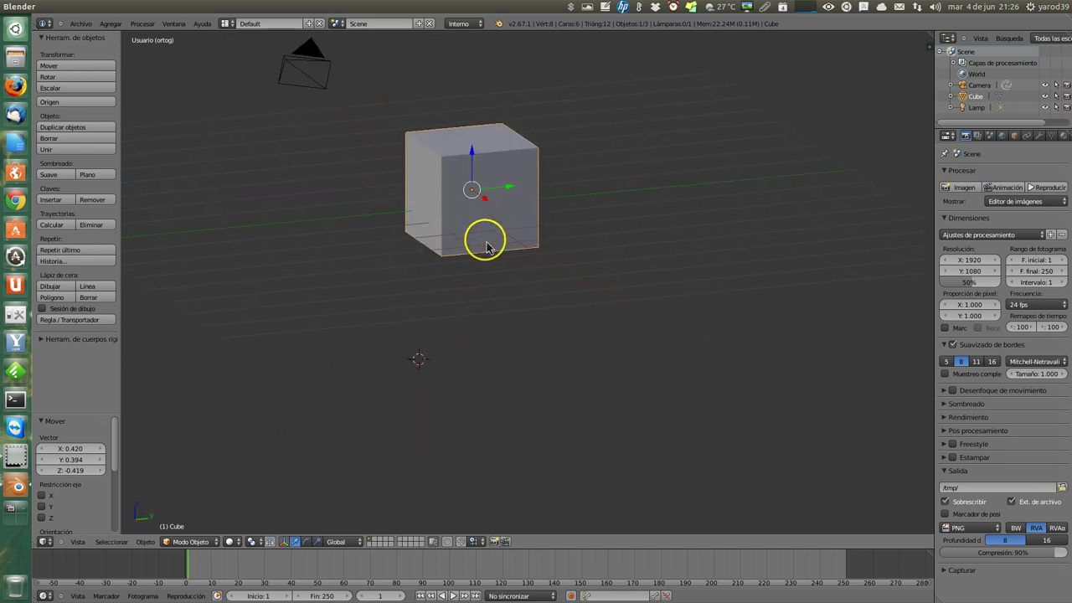
middle_drag(488, 247, 483, 245)
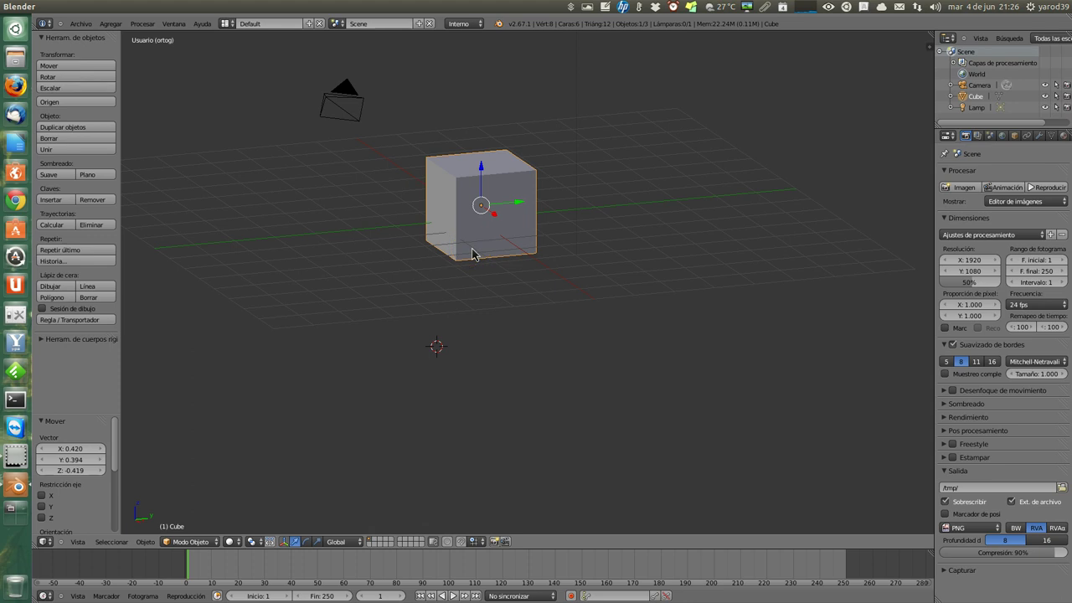
Switch to perspective and pull back to frame the cube, camera and lamp
key(KP_5)
mouse_move(466, 227)
middle_down()
mouse_move(459, 206)
mouse_move(467, 222)
mouse_move(509, 210)
mouse_move(482, 245)
mouse_move(486, 217)
mouse_move(528, 250)
middle_up()
scroll(503, 226, down, 3)
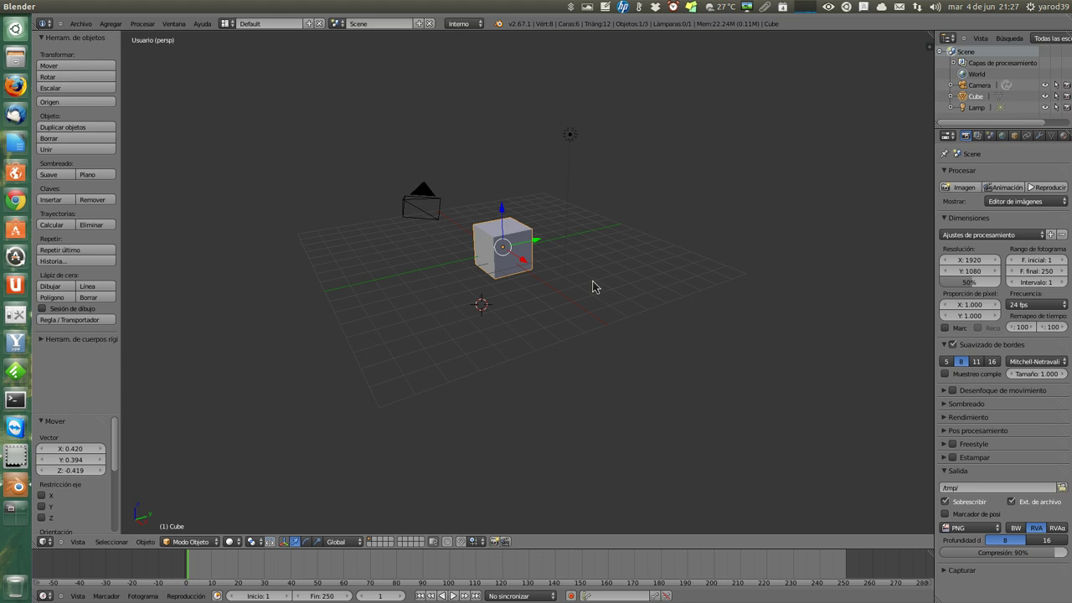
key(KP_0)
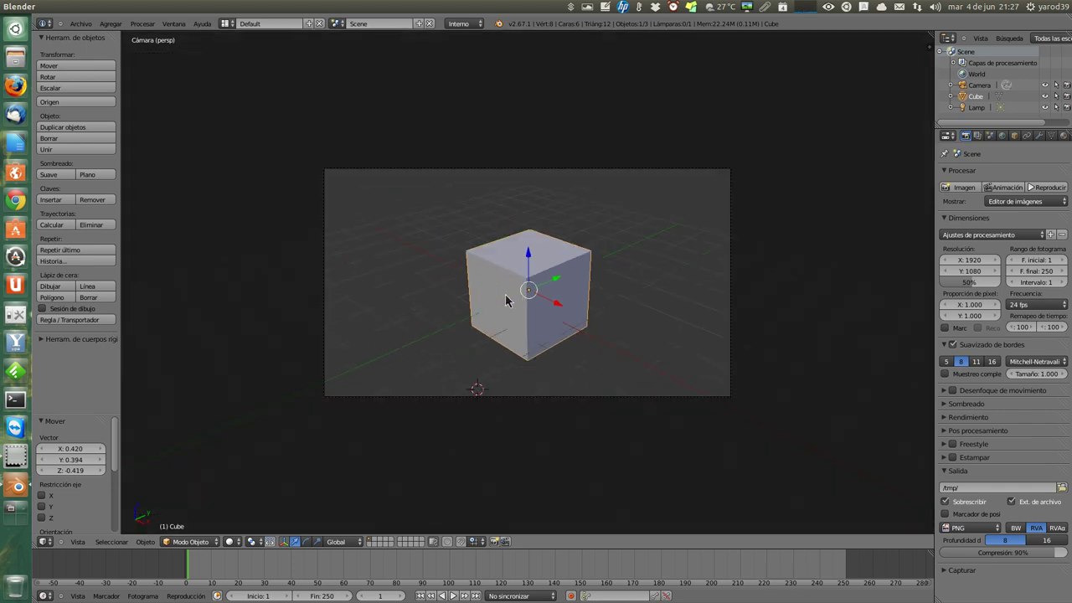
scroll(505, 300, up, 3)
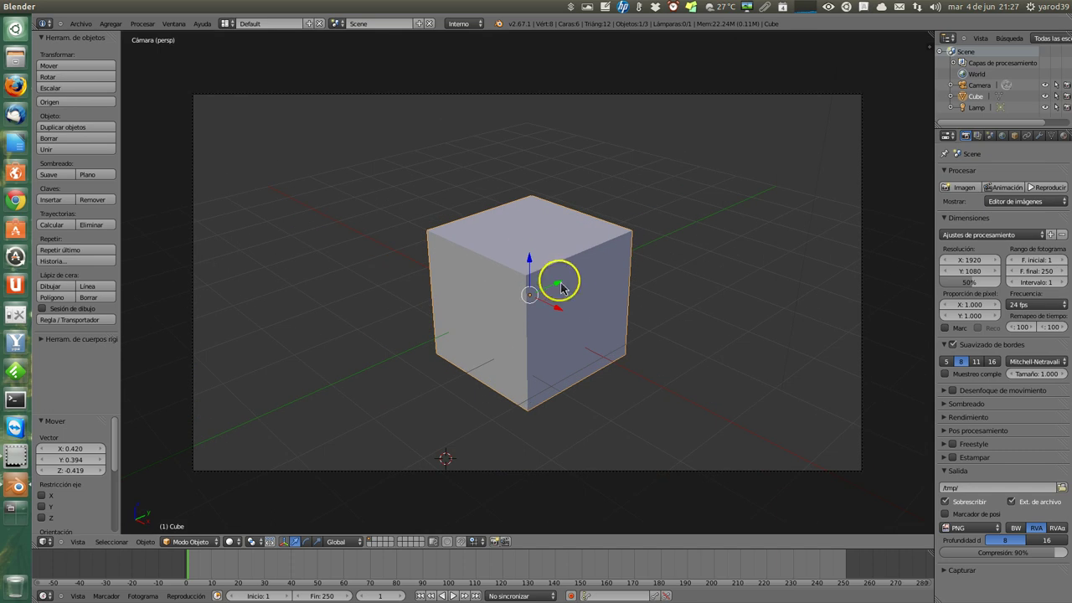
middle_drag(558, 282, 433, 292)
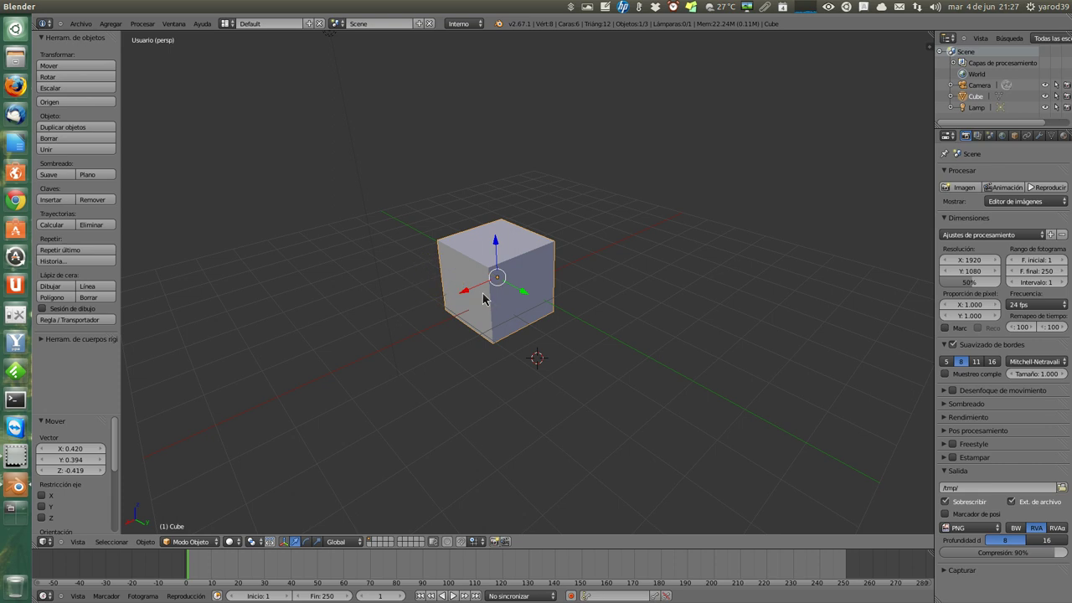
key(KP_0)
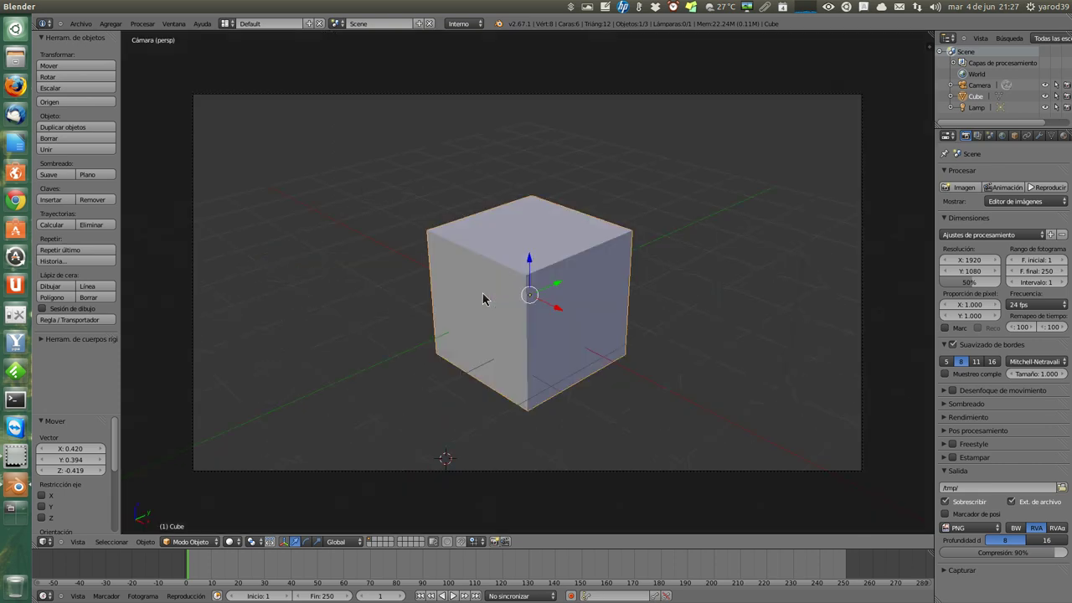
key(KP_0)
key(KP_0)
right_click(501, 373)
mouse_move(514, 380)
middle_down()
mouse_move(449, 366)
mouse_move(433, 283)
mouse_move(455, 247)
mouse_move(498, 304)
mouse_move(568, 310)
middle_up()
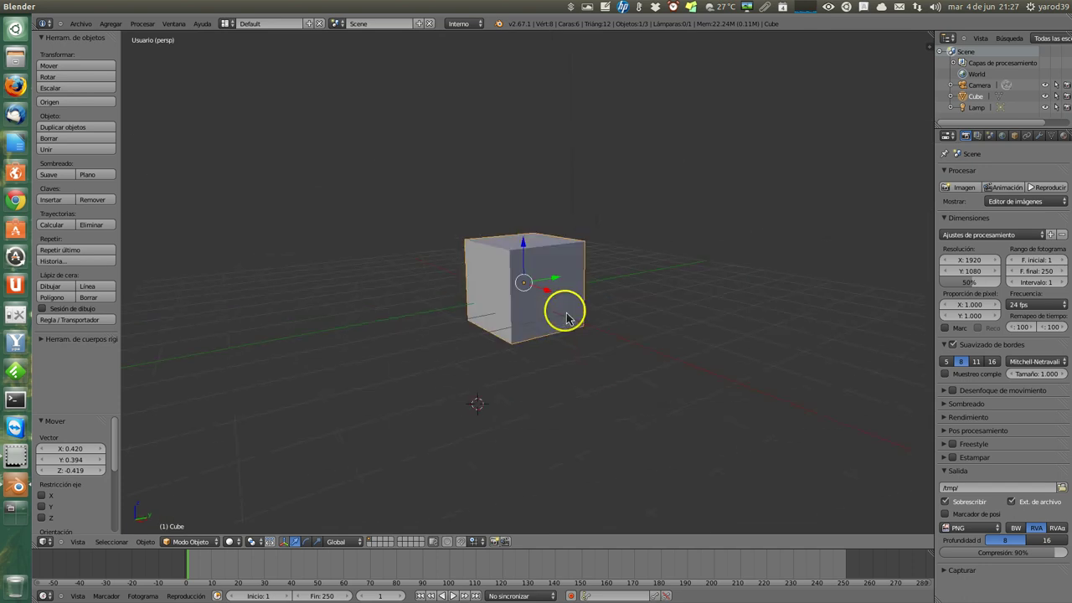
key(KP_0)
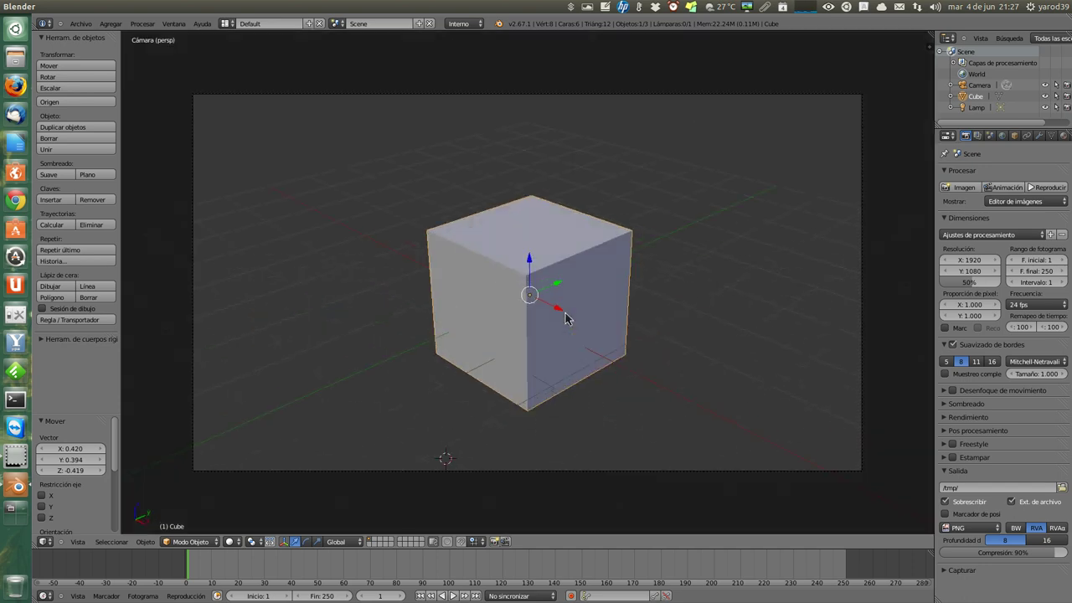
scroll(567, 317, up, 4)
scroll(569, 310, down, 5)
scroll(571, 312, down, 1)
scroll(573, 314, up, 3)
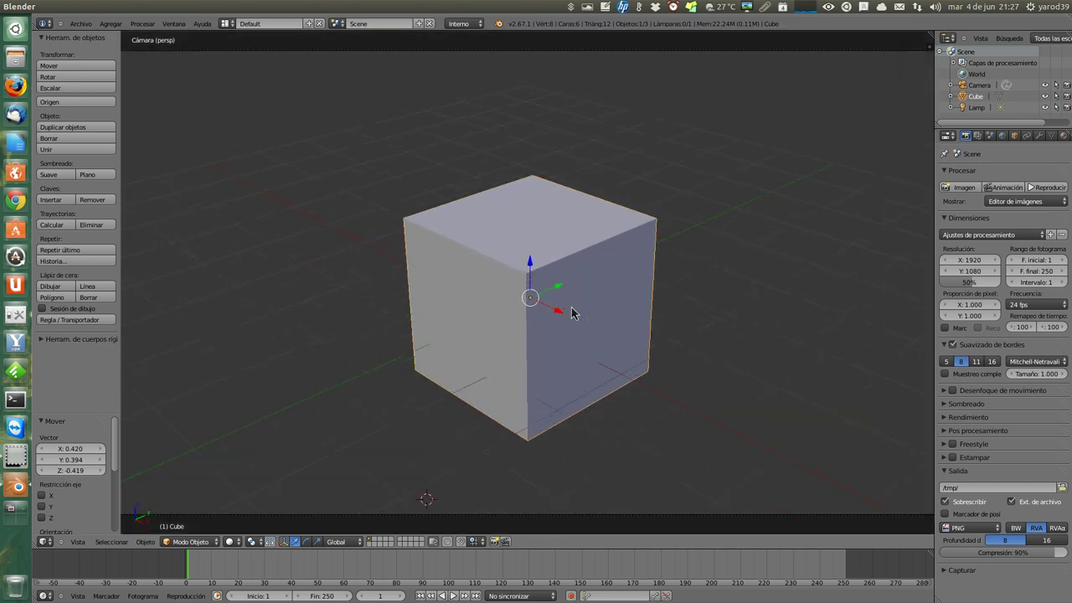
scroll(573, 313, down, 3)
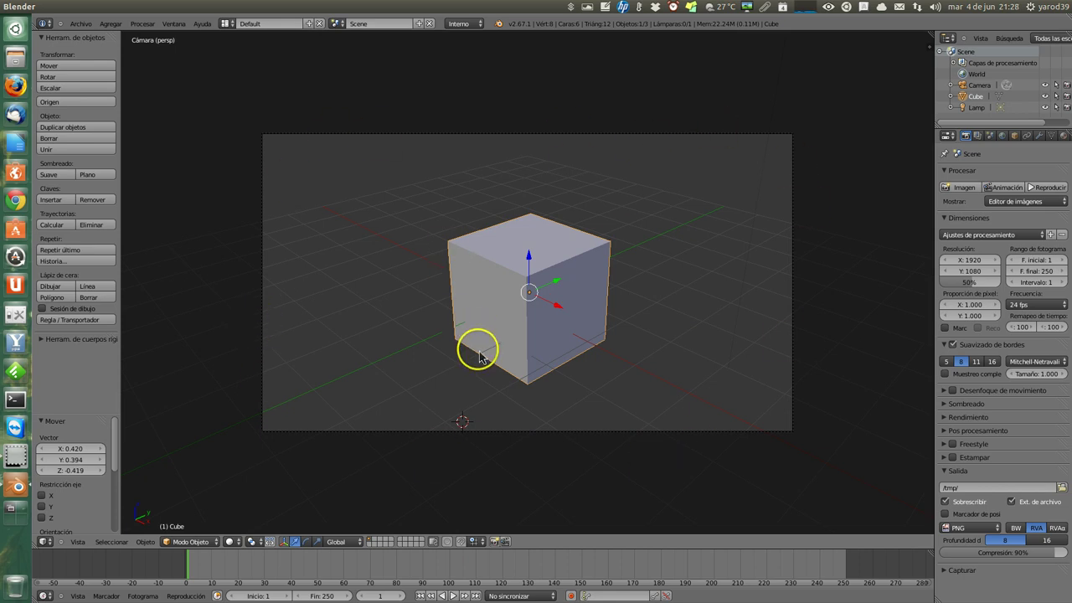
middle_drag(479, 347, 480, 359)
key(KP_8)
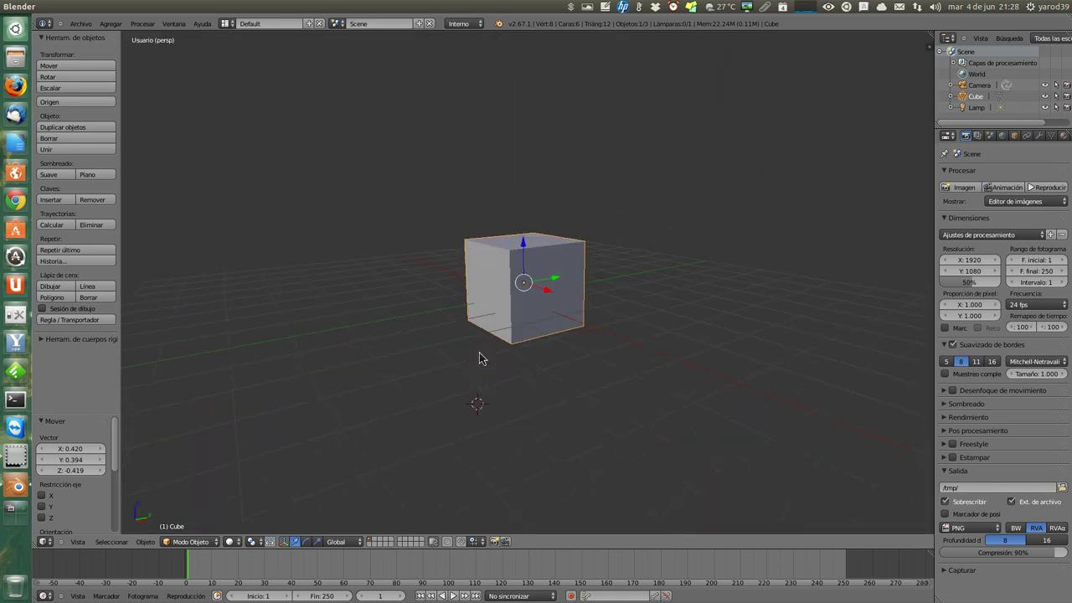
mouse_move(491, 256)
middle_down()
mouse_move(528, 295)
mouse_move(469, 271)
mouse_move(546, 278)
mouse_move(544, 289)
middle_up()
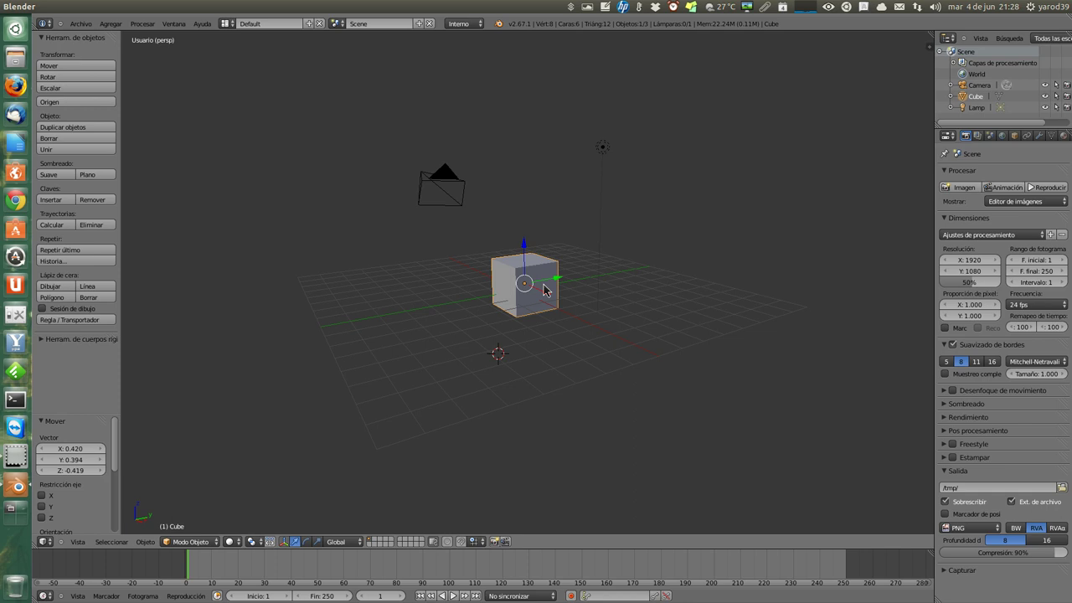